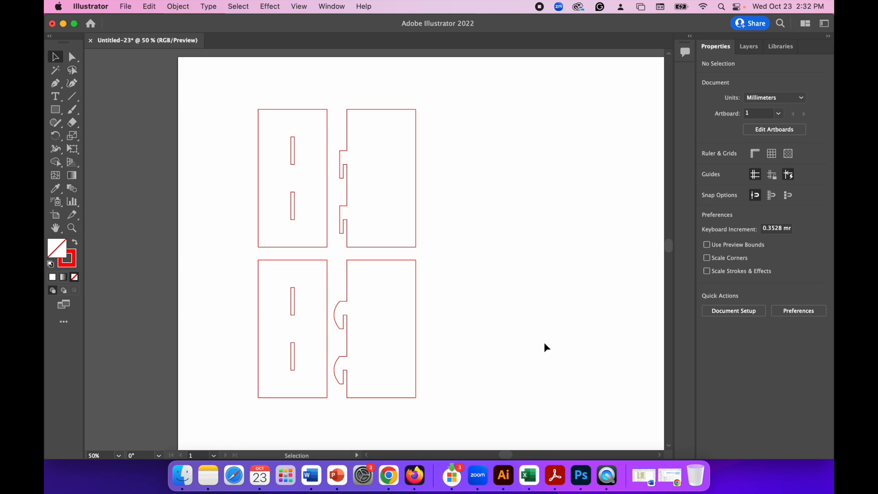
Step: Create a new 600 x 400 mm landscape document in millimetres with RGB color mode
{"action": "left_click", "coordinate": [127, 7]}
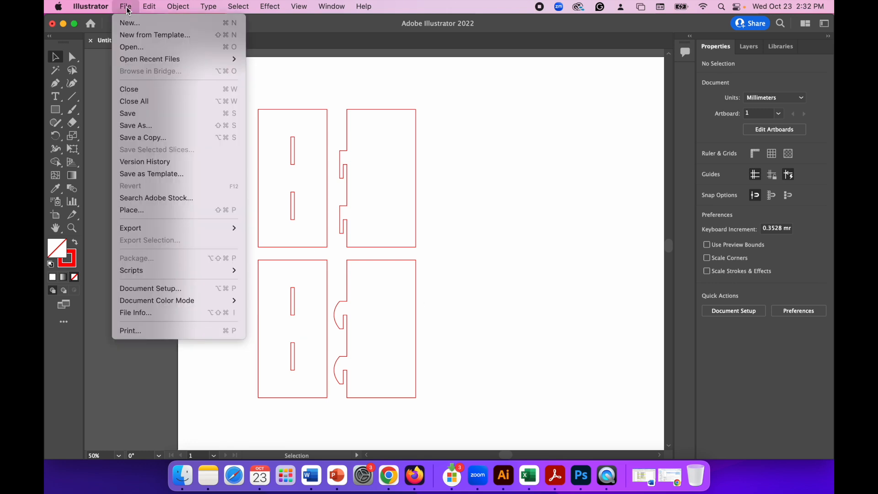
{"action": "left_click", "coordinate": [131, 21]}
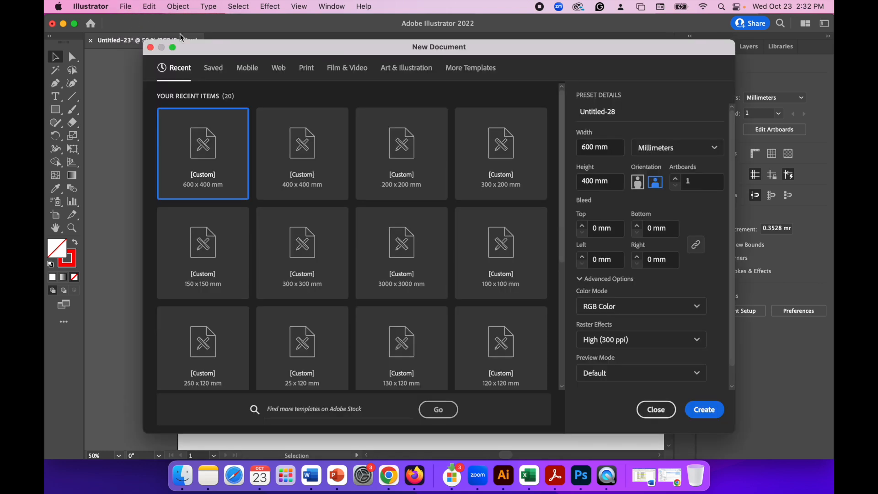
{"action": "left_click", "coordinate": [697, 153]}
{"action": "left_click", "coordinate": [686, 292]}
{"action": "left_click", "coordinate": [609, 306]}
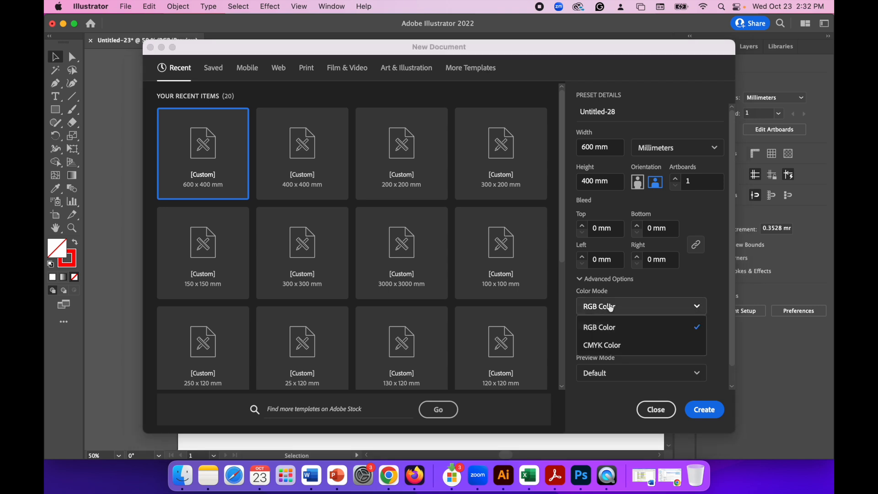
{"action": "left_click", "coordinate": [610, 331]}
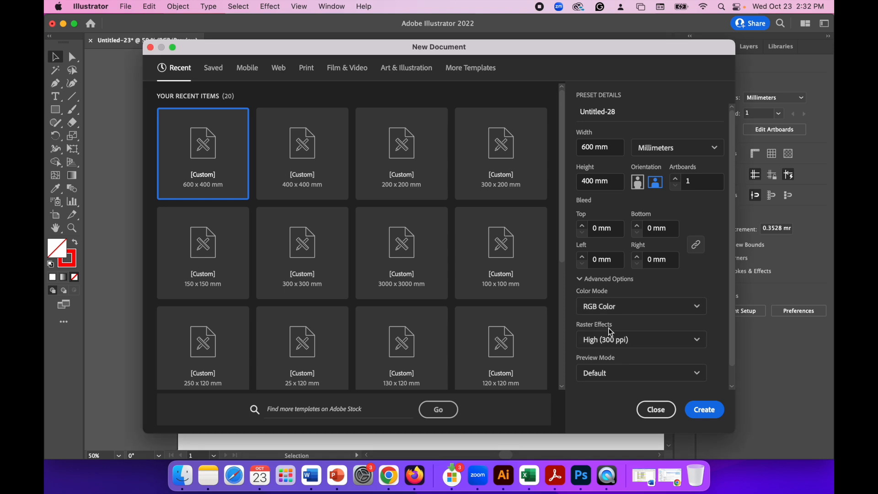
{"action": "left_click", "coordinate": [712, 417]}
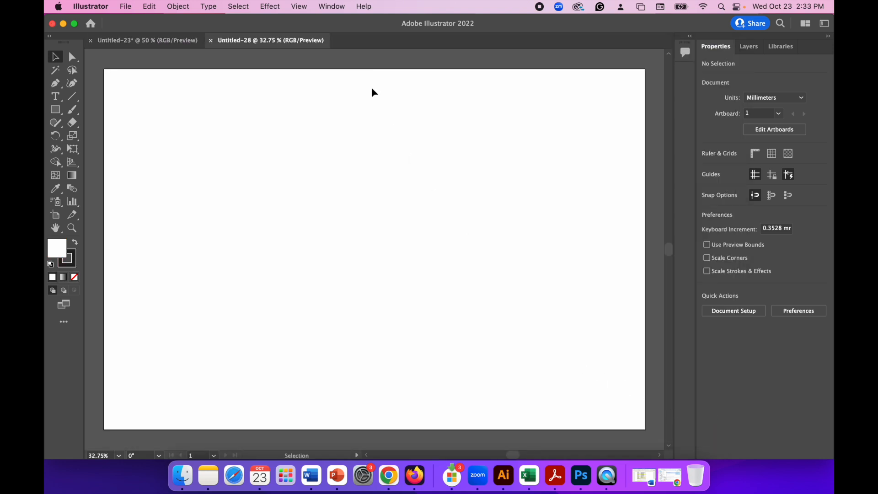
Step: Draw a rectangle in the upper left part of the artboard and set its size to 50 mm wide and 100 mm high
{"action": "left_click", "coordinate": [56, 111]}
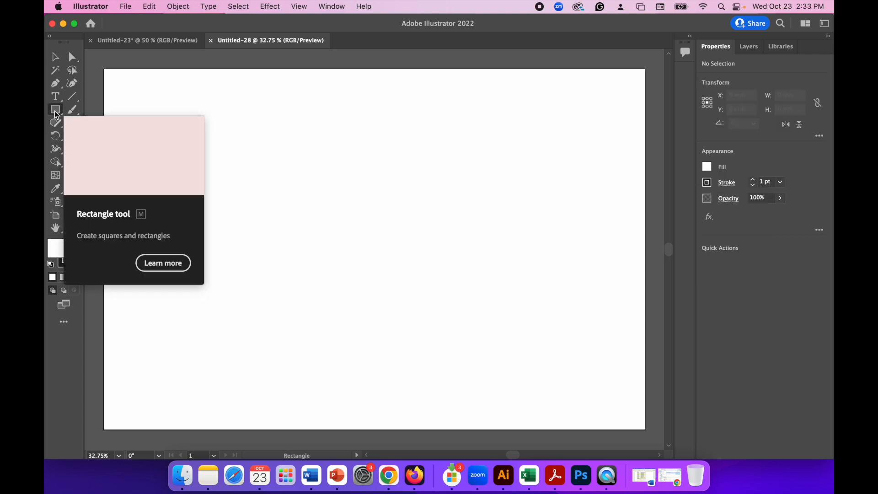
{"action": "left_click_drag", "start_coordinate": [151, 108], "coordinate": [249, 262]}
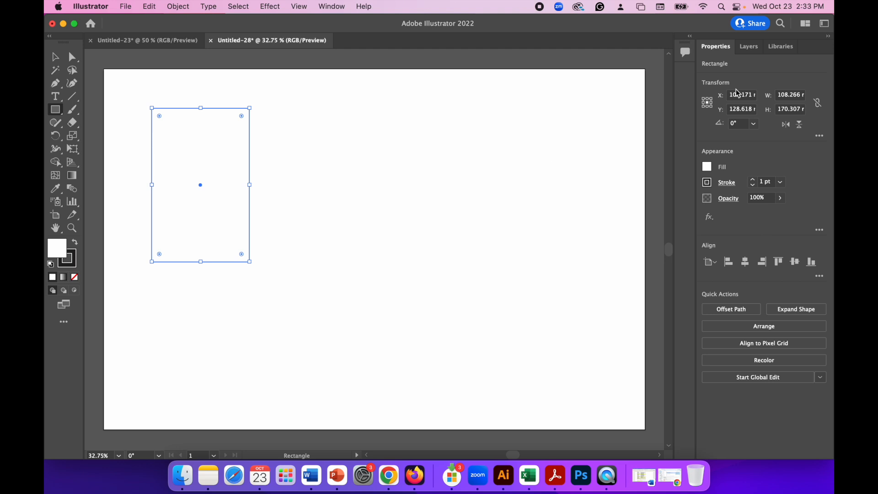
{"action": "left_click", "coordinate": [794, 96]}
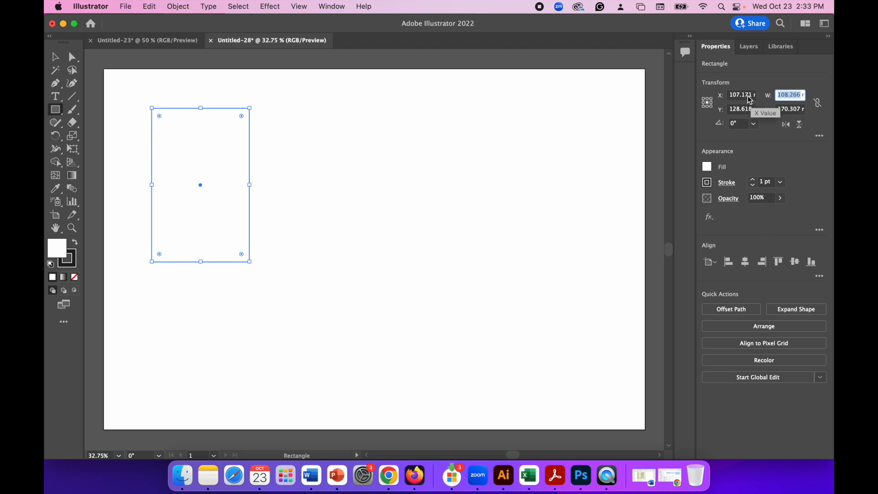
{"action": "type", "text": "50 mm"}
{"action": "key", "text": "Tab"}
{"action": "type", "text": "100"}
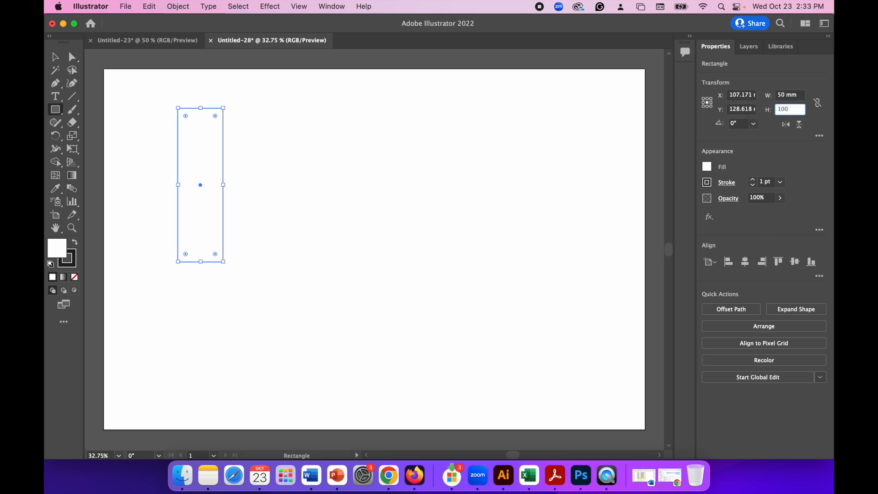
{"action": "key", "text": "Return"}
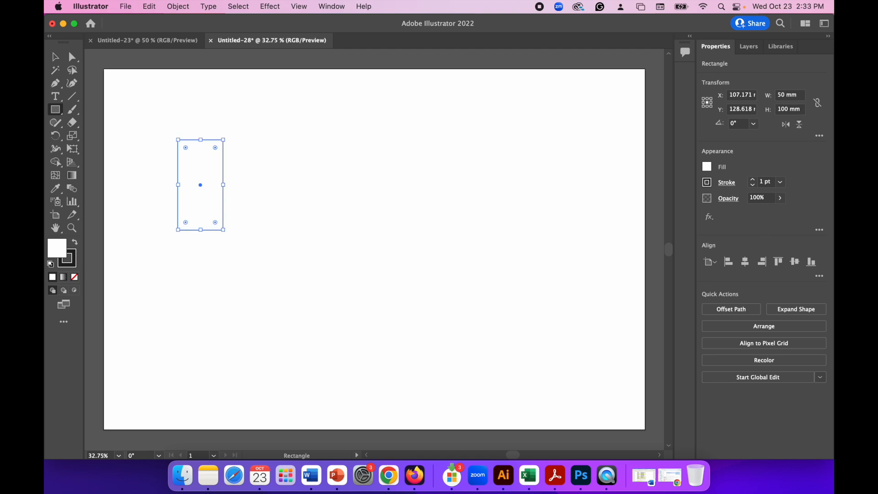
Step: Duplicate the 50 x 100 mm rectangle and place the copy beside the original on its right, vertically aligned with it
{"action": "left_click", "coordinate": [151, 8]}
{"action": "left_click", "coordinate": [157, 67]}
{"action": "left_click", "coordinate": [150, 7]}
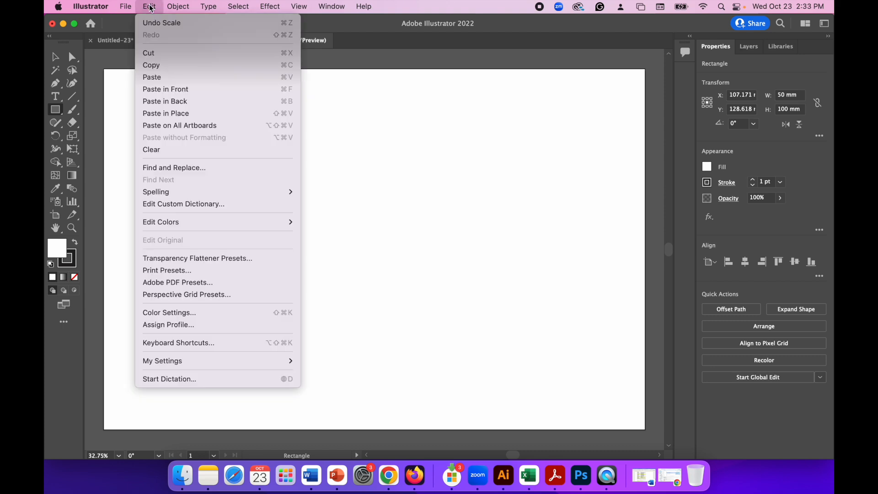
{"action": "left_click", "coordinate": [160, 83]}
{"action": "left_click", "coordinate": [55, 59]}
{"action": "left_click_drag", "start_coordinate": [353, 229], "coordinate": [250, 162]}
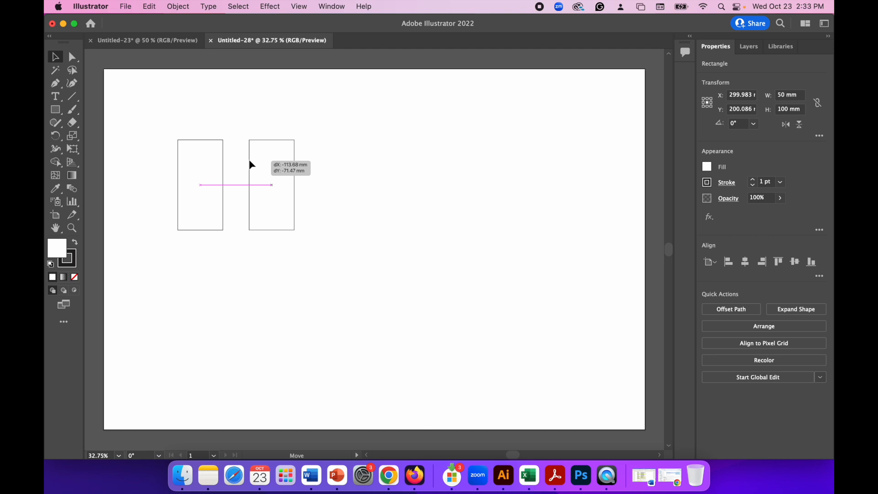
{"action": "left_click_drag", "start_coordinate": [250, 164], "coordinate": [250, 165]}
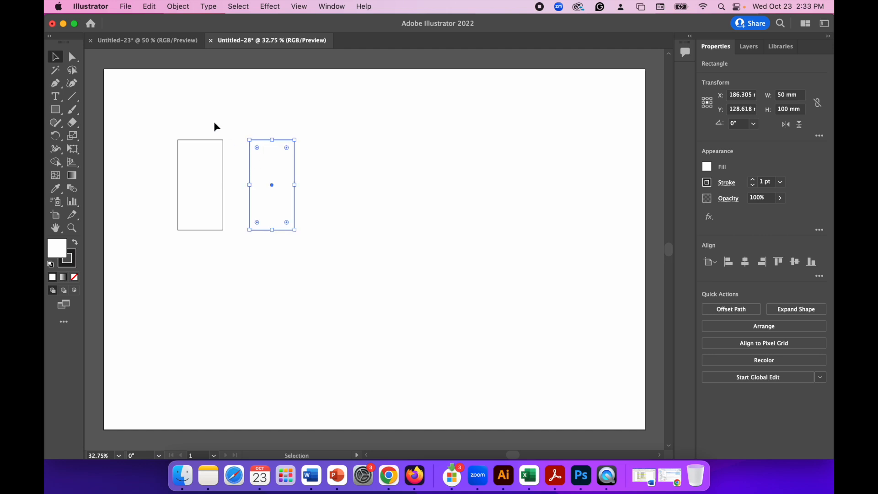
{"action": "left_click", "coordinate": [176, 111]}
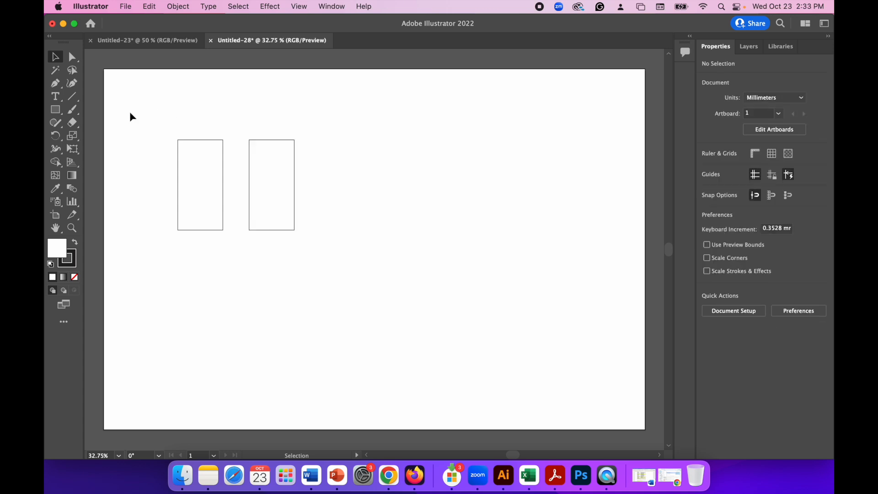
Step: Draw a narrow strip to the left of the two panels and size it 2.6 mm wide and 100 mm high
{"action": "left_click", "coordinate": [57, 113]}
{"action": "left_click_drag", "start_coordinate": [130, 96], "coordinate": [152, 270]}
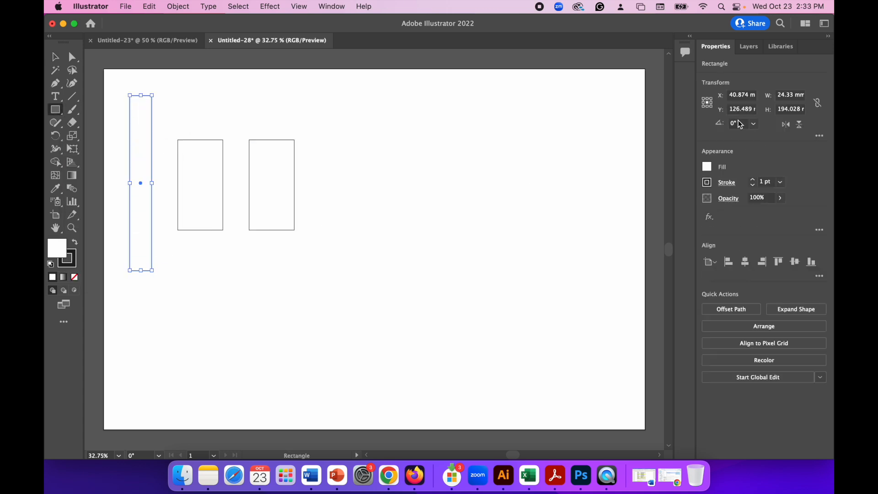
{"action": "left_click", "coordinate": [787, 95]}
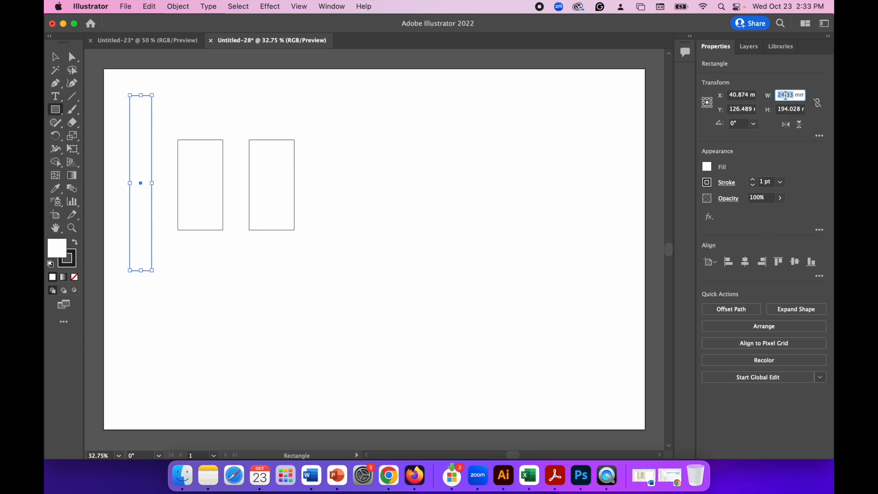
{"action": "type", "text": "2.6"}
{"action": "key", "text": "Tab"}
{"action": "type", "text": "100"}
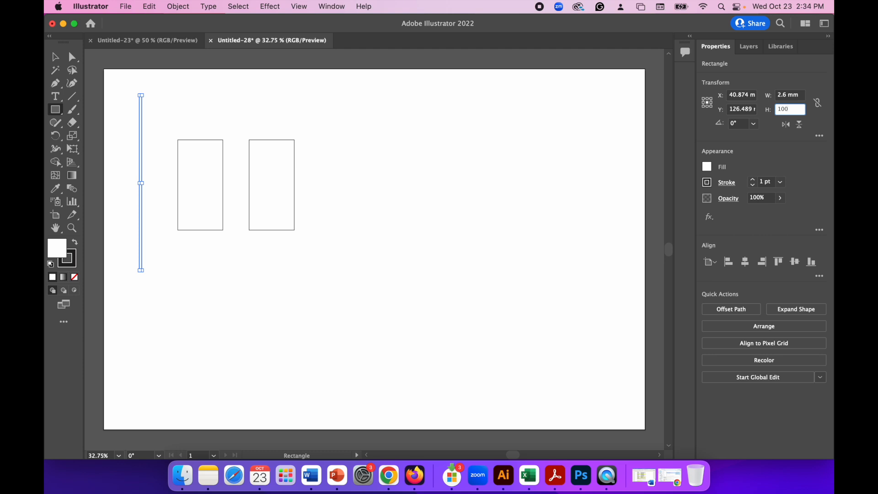
{"action": "key", "text": "Return"}
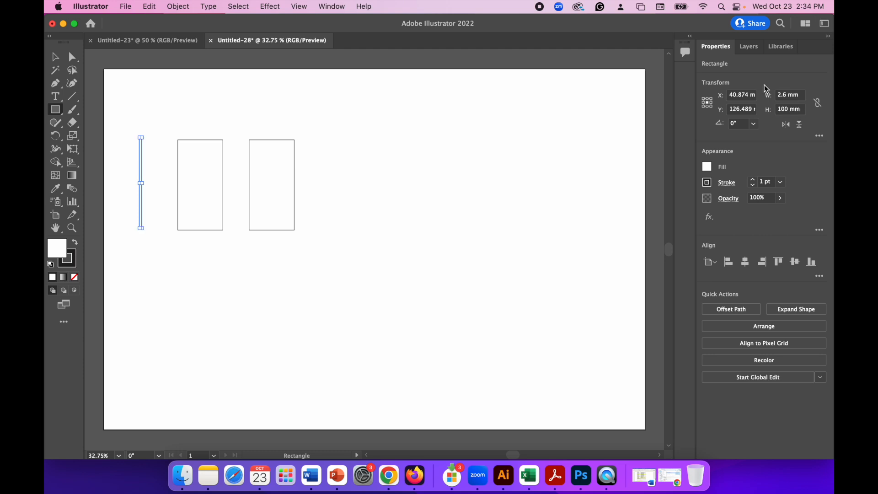
Step: Move the narrow strip onto the centre of the left panel, aligned with the panel's upper and lower edges
{"action": "key", "text": "super+equal"}
{"action": "key", "text": "super+equal"}
{"action": "key", "text": "super+equal"}
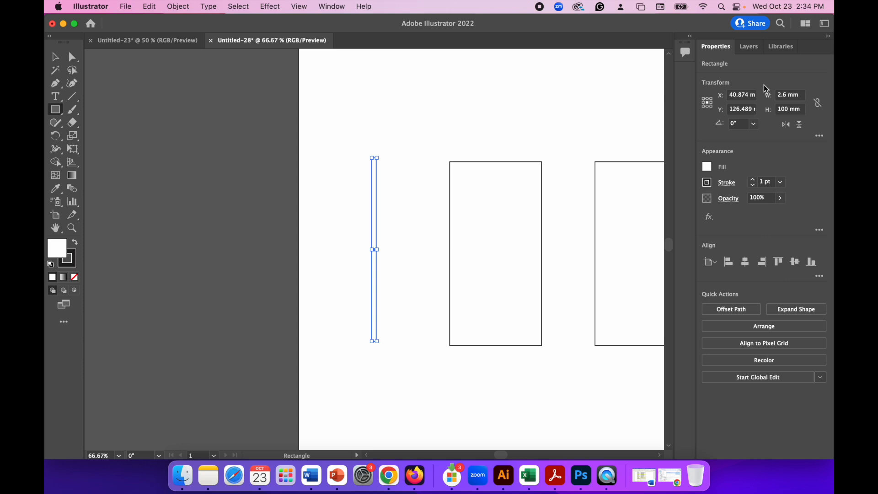
{"action": "left_click_drag", "start_coordinate": [501, 455], "coordinate": [505, 457]}
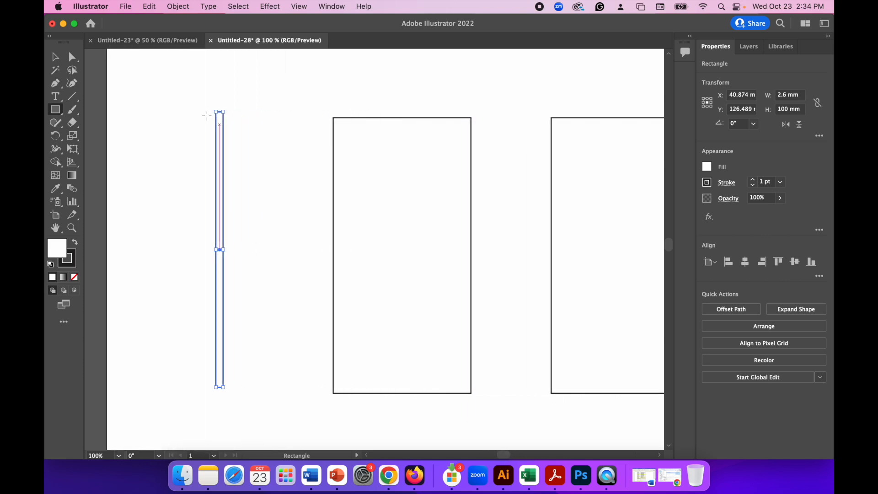
{"action": "key", "text": "v"}
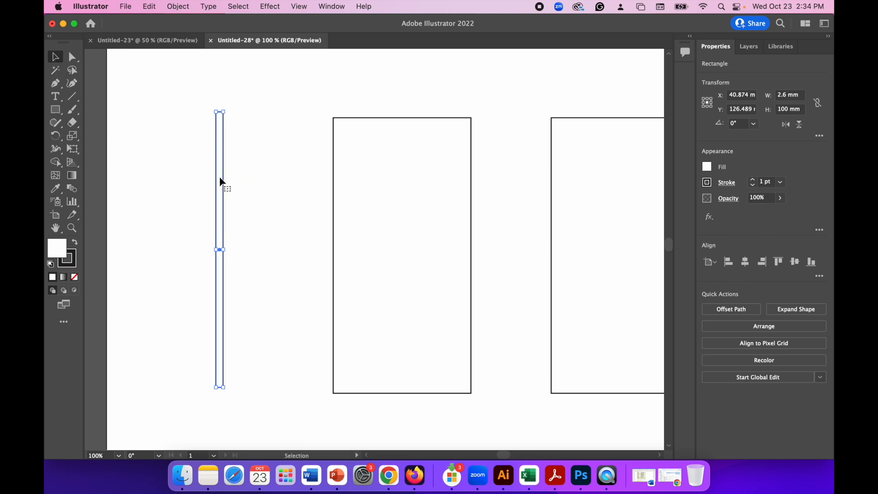
{"action": "left_click_drag", "start_coordinate": [226, 181], "coordinate": [406, 186]}
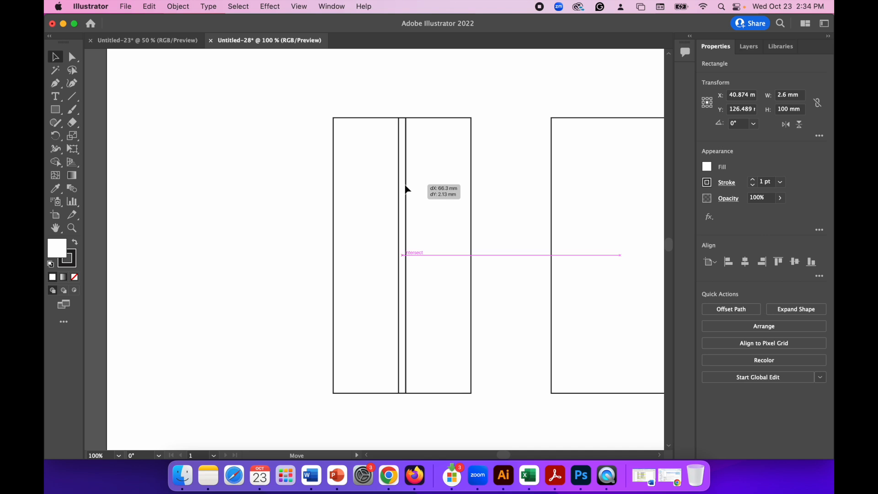
{"action": "left_click_drag", "start_coordinate": [405, 189], "coordinate": [405, 189]}
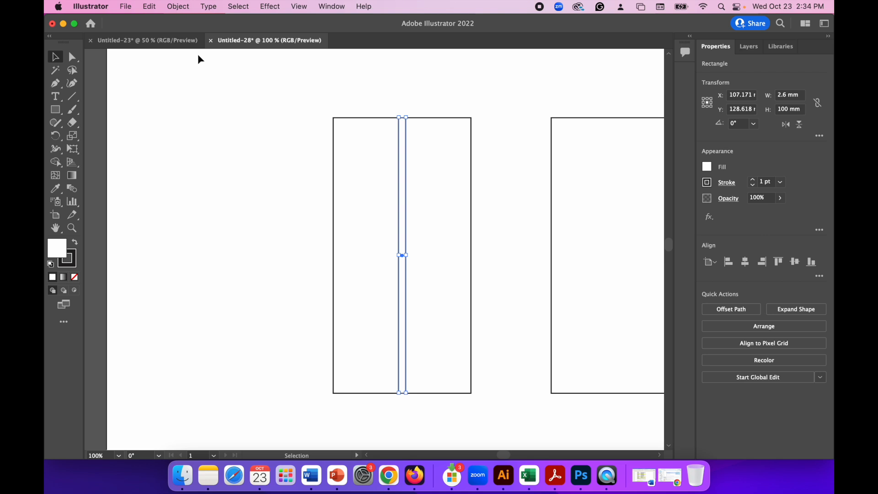
Step: Split the centred strip into a grid of 5 rows and 1 column with a 0 mm row gutter
{"action": "left_click", "coordinate": [178, 6]}
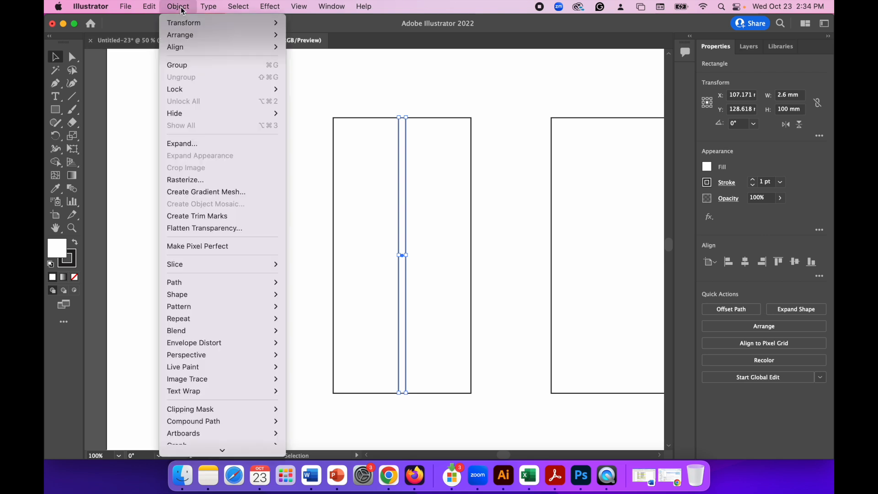
{"action": "mouse_move", "coordinate": [200, 282]}
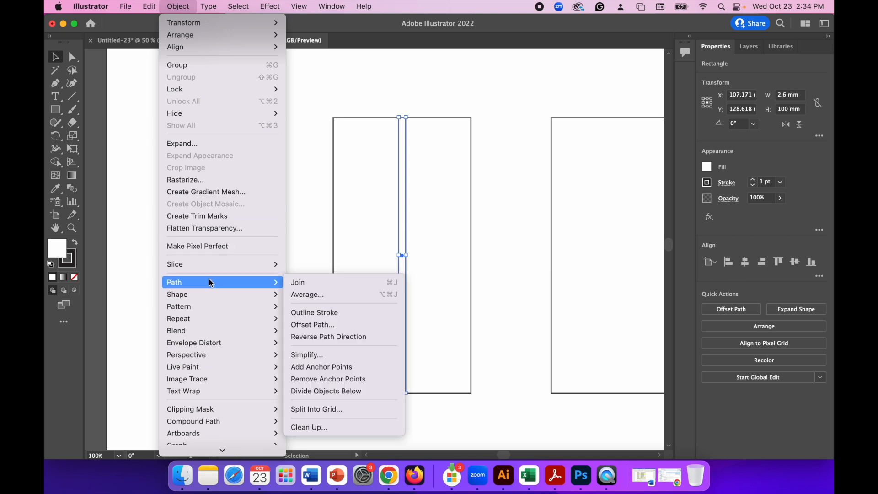
{"action": "left_click", "coordinate": [346, 407]}
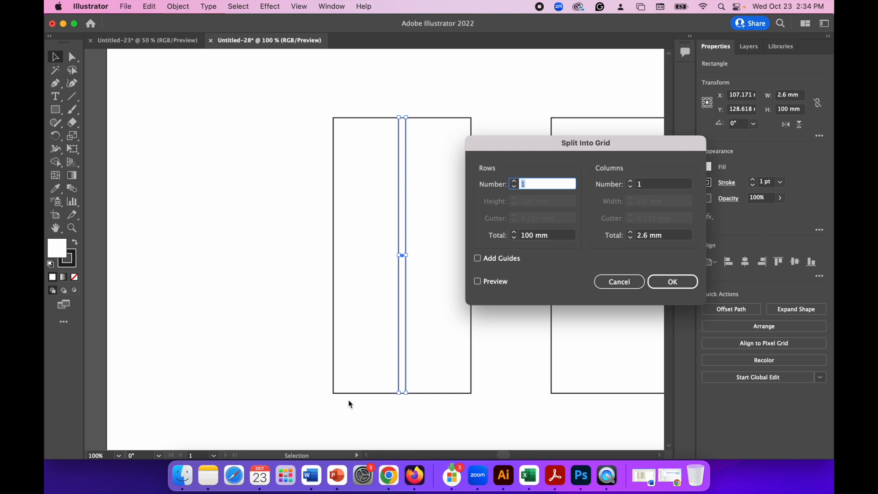
{"action": "left_click", "coordinate": [515, 182]}
{"action": "left_click", "coordinate": [514, 182]}
{"action": "type", "text": "4"}
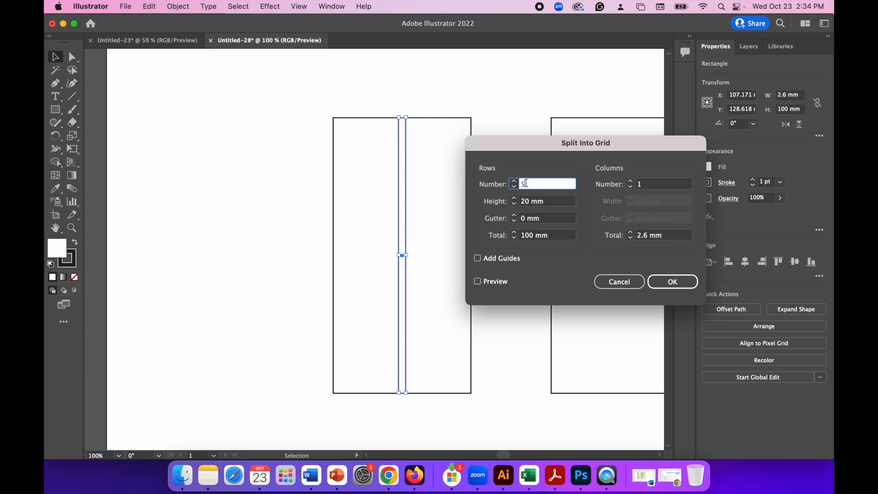
{"action": "left_click", "coordinate": [672, 282]}
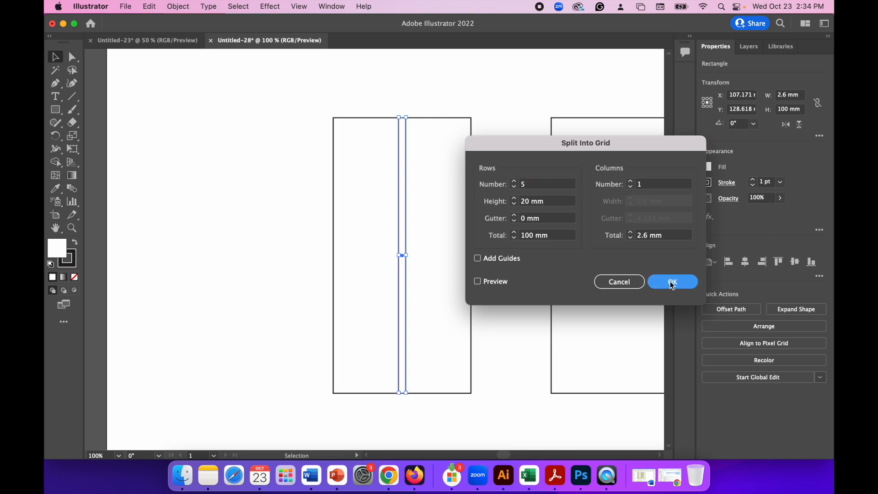
{"action": "left_click", "coordinate": [227, 146]}
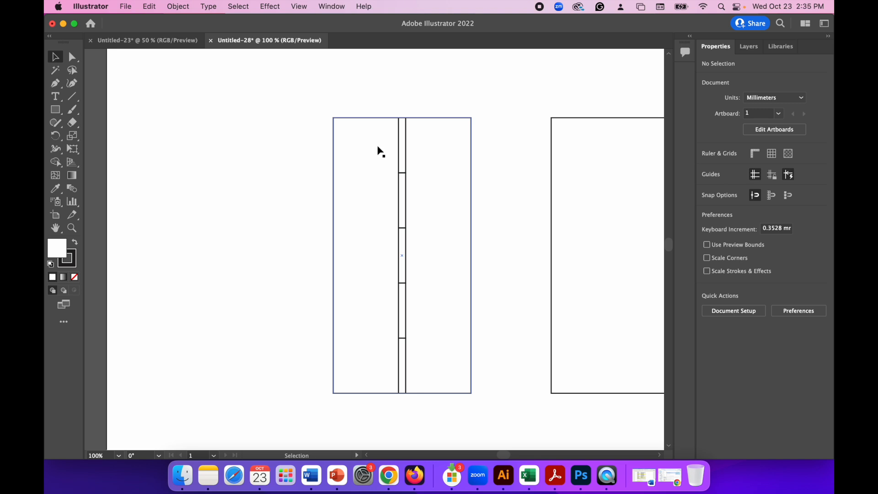
Step: Delete the first, third and fifth segments of the split strip, leaving two slots in the left panel
{"action": "left_click", "coordinate": [402, 151]}
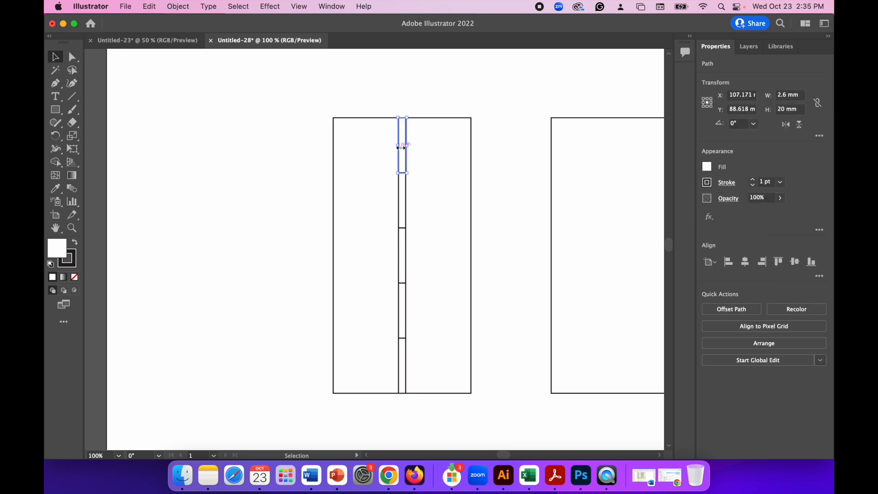
{"action": "key", "text": "Delete"}
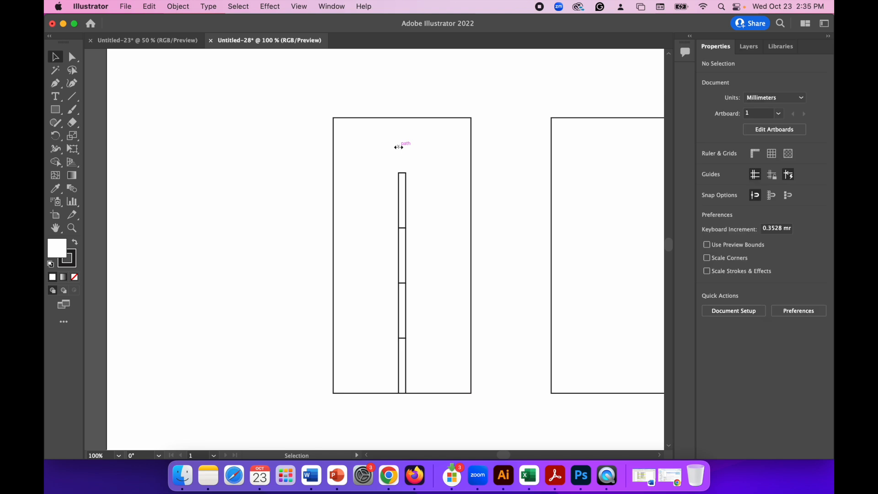
{"action": "left_click", "coordinate": [403, 270]}
{"action": "key", "text": "Delete"}
{"action": "left_click", "coordinate": [406, 365]}
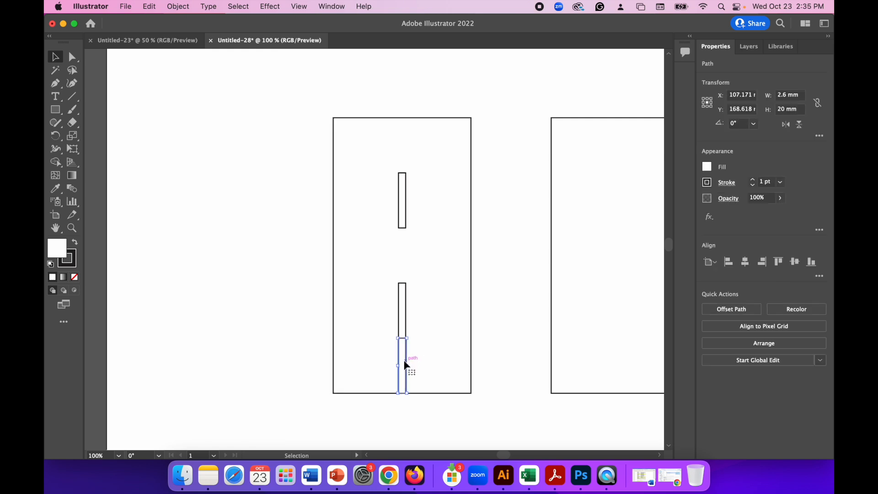
{"action": "key", "text": "Delete"}
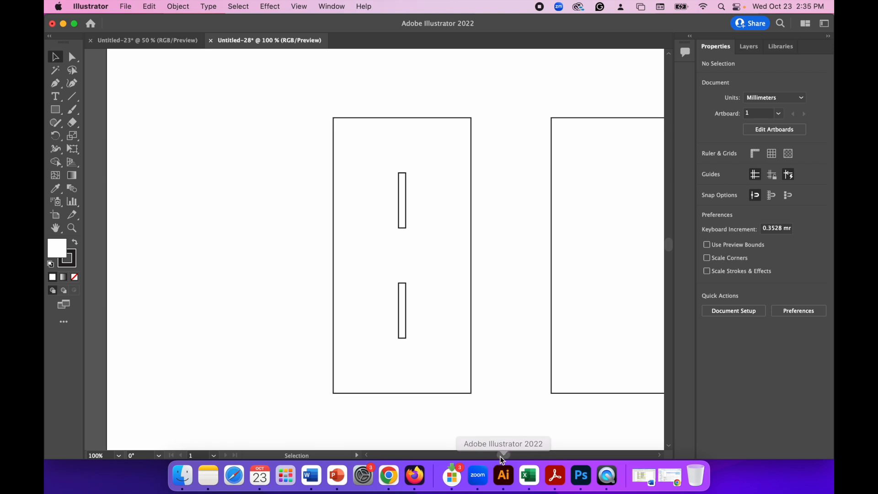
Step: Copy the upper slot of the left panel and paste a duplicate between the two panels
{"action": "scroll", "coordinate": [503, 455], "scroll_direction": "right", "scroll_amount": 5}
{"action": "scroll", "coordinate": [504, 456], "scroll_direction": "right", "scroll_amount": 1}
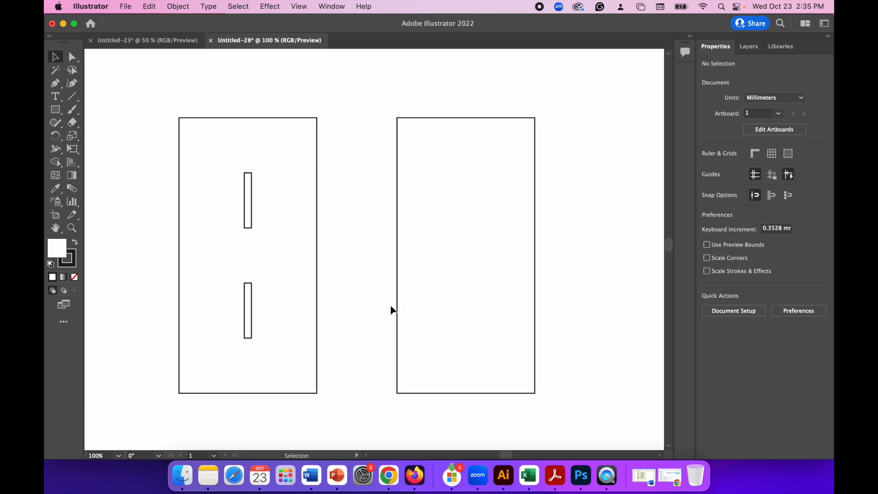
{"action": "left_click", "coordinate": [255, 200]}
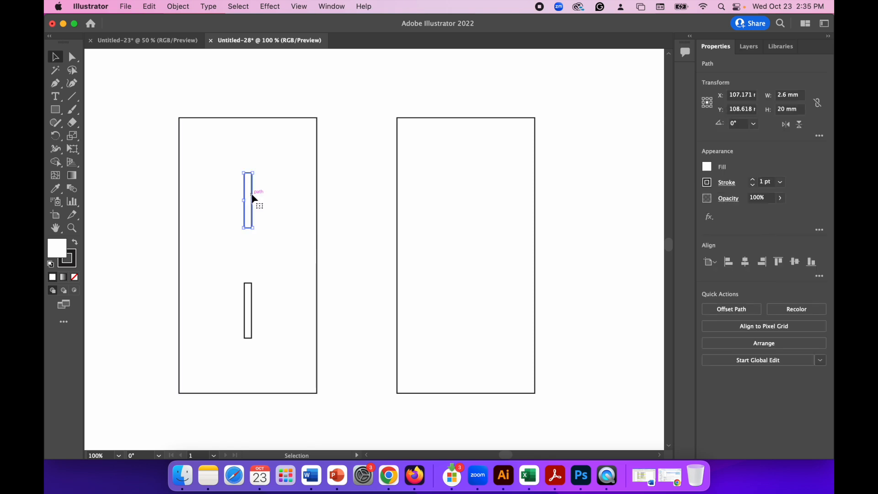
{"action": "left_click", "coordinate": [150, 7]}
{"action": "left_click", "coordinate": [159, 64]}
{"action": "left_click", "coordinate": [150, 7]}
{"action": "left_click", "coordinate": [160, 77]}
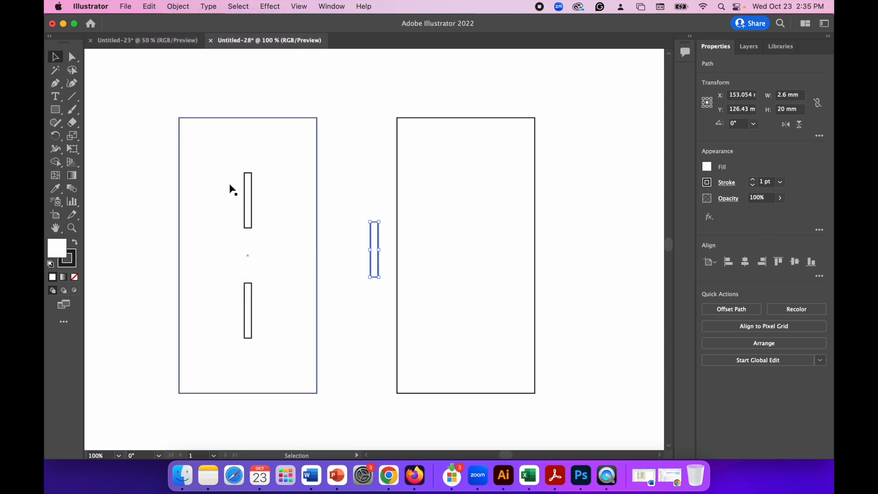
Step: Set the duplicate's width to 5.2 mm and place it against the right panel's left edge, level with the upper slot
{"action": "double_click", "coordinate": [789, 96]}
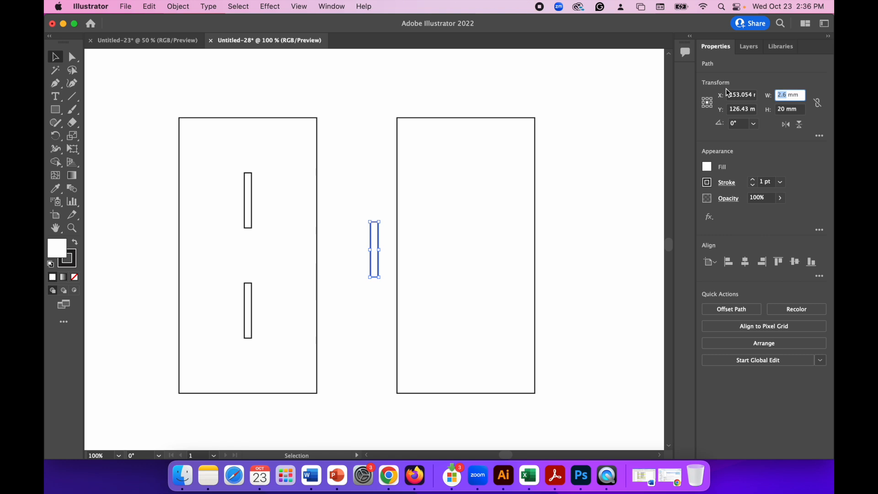
{"action": "type", "text": "5.2"}
{"action": "key", "text": "Return"}
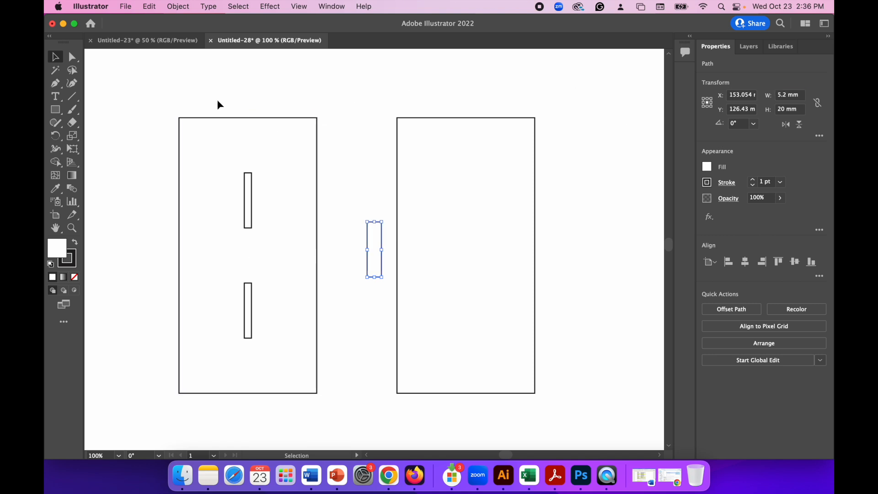
{"action": "left_click_drag", "start_coordinate": [370, 249], "coordinate": [370, 195]}
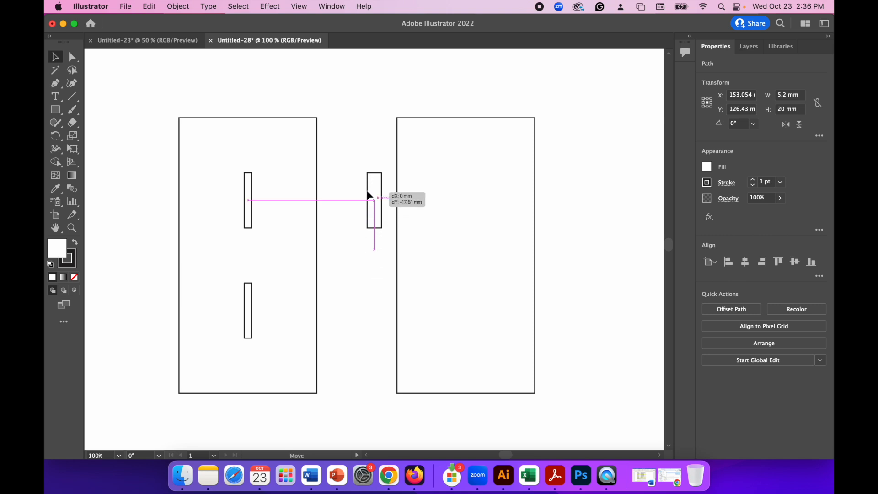
{"action": "mouse_move", "coordinate": [368, 196]}
{"action": "left_mouse_down"}
{"action": "mouse_move", "coordinate": [261, 197]}
{"action": "mouse_move", "coordinate": [386, 197]}
{"action": "left_mouse_up"}
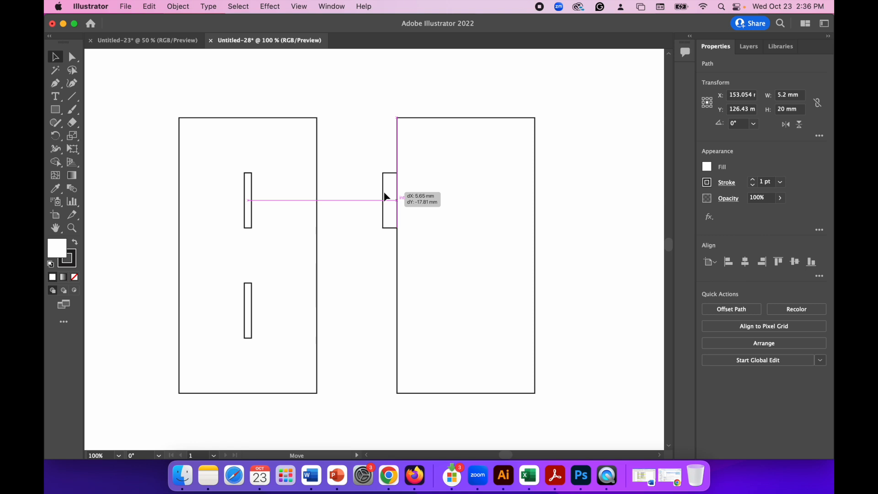
{"action": "left_click_drag", "start_coordinate": [385, 193], "coordinate": [385, 194]}
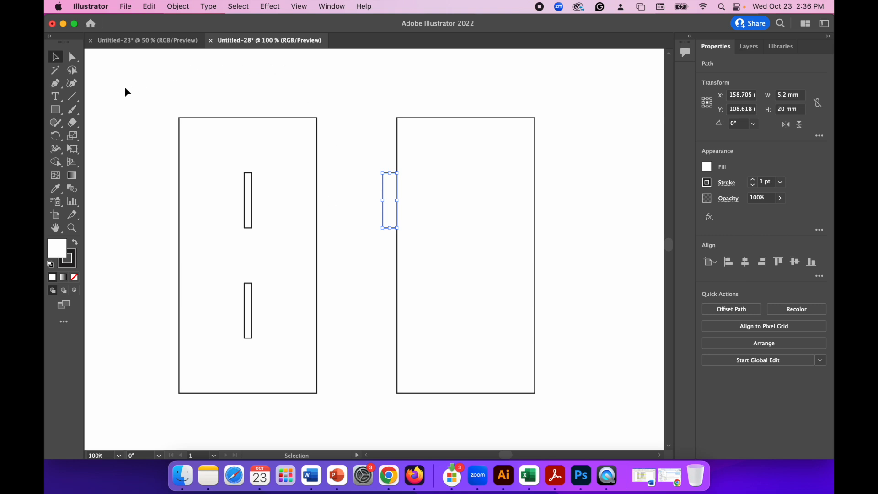
Step: Draw an L-shaped notch outline with the Pen tool, 10 mm from the tab's lower edge up to its centre and 2.6 mm across to the panel
{"action": "left_click", "coordinate": [60, 87]}
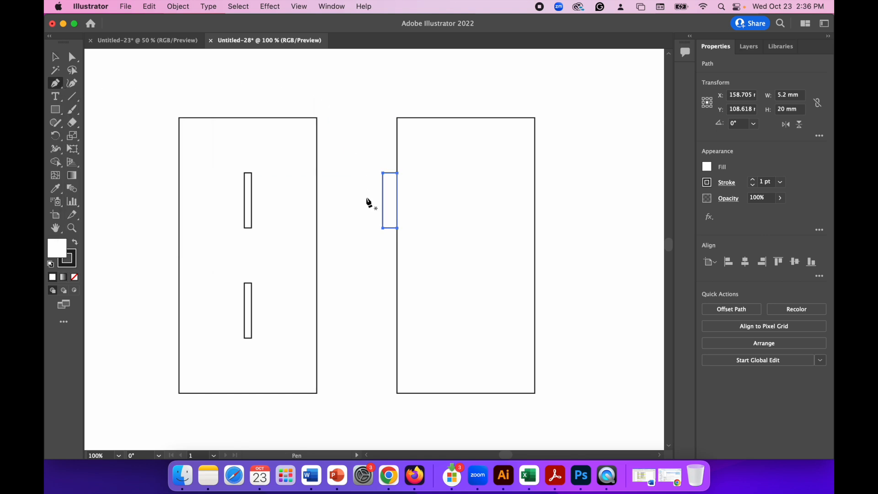
{"action": "left_click", "coordinate": [390, 200]}
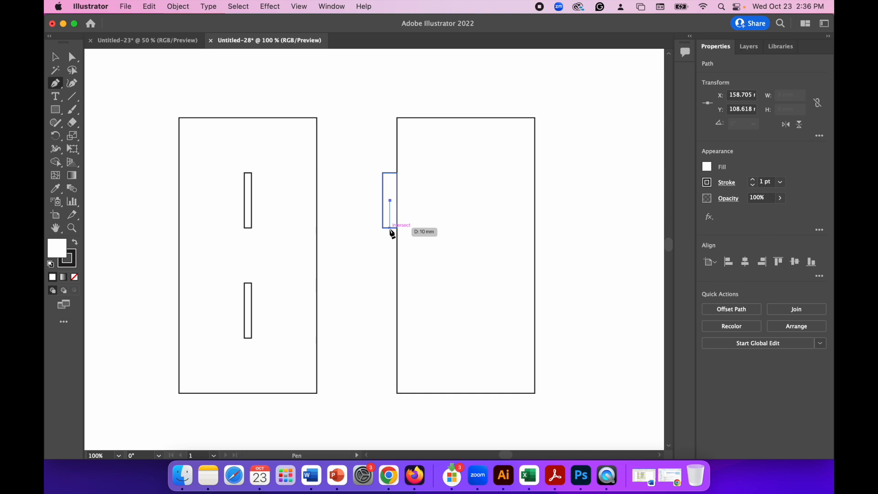
{"action": "left_click", "coordinate": [390, 228]}
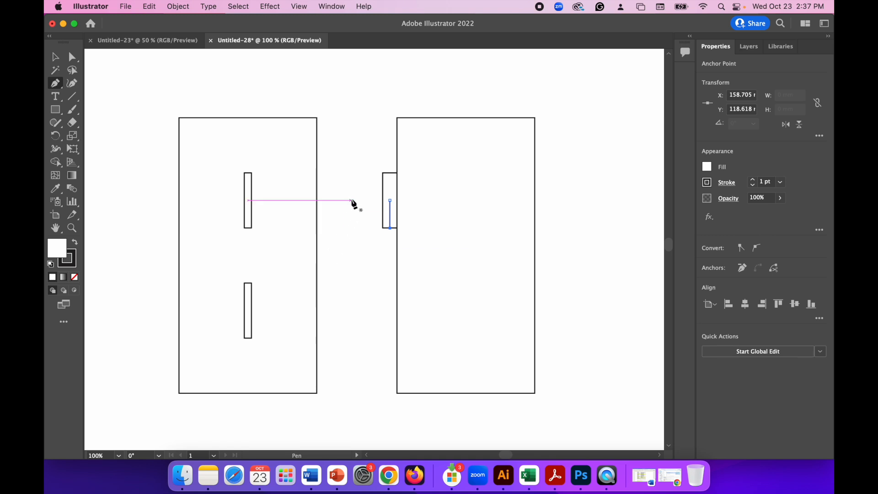
{"action": "left_click", "coordinate": [390, 200]}
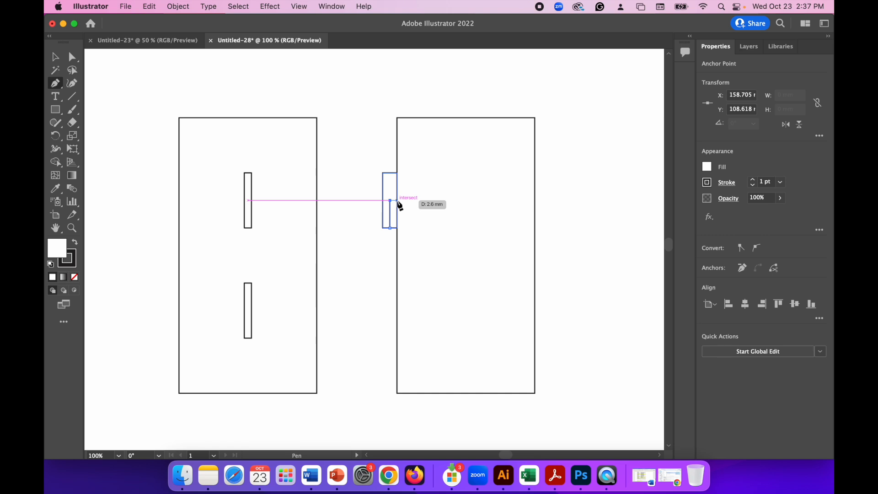
{"action": "left_click", "coordinate": [397, 200]}
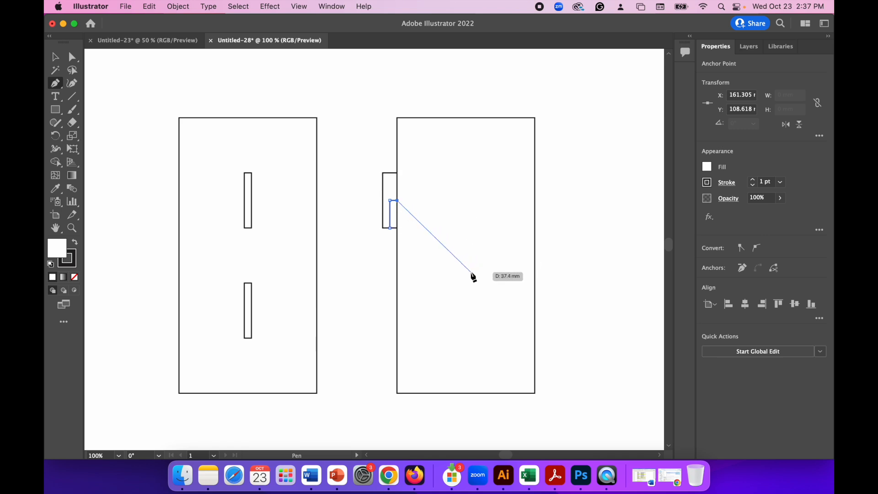
{"action": "key", "text": "Escape"}
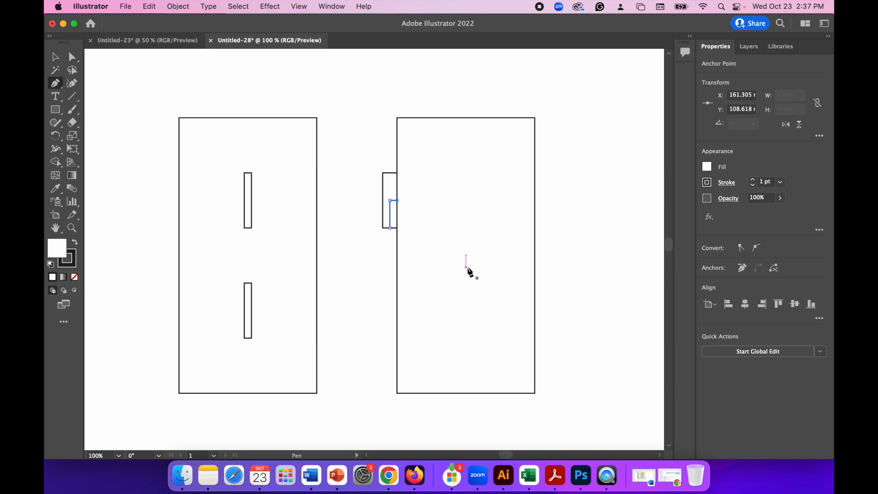
Step: Duplicate the tab rectangle together with its notch outline and place the copy in the gap between the panels, below the original
{"action": "left_click", "coordinate": [55, 57]}
{"action": "left_click_drag", "start_coordinate": [366, 167], "coordinate": [396, 251]}
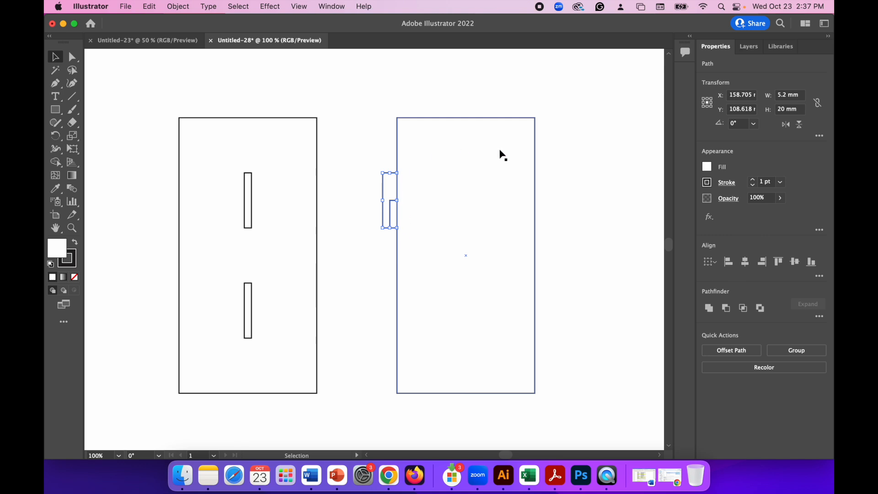
{"action": "left_click", "coordinate": [573, 237]}
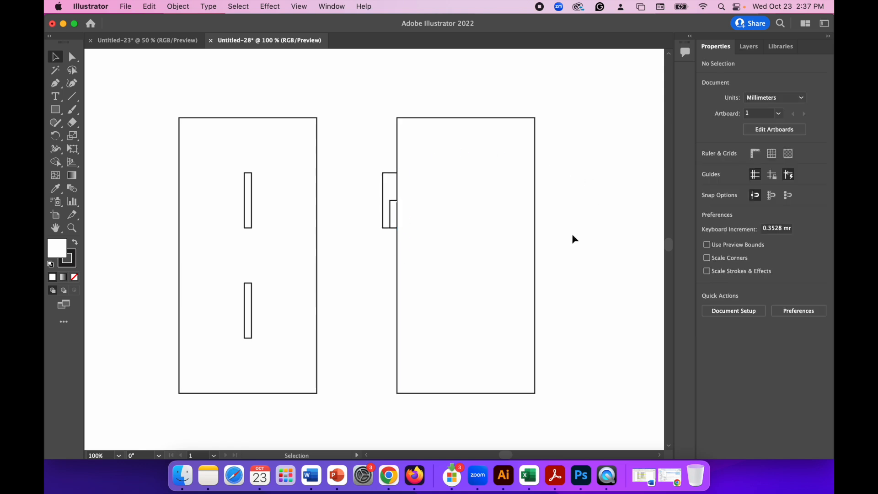
{"action": "left_click", "coordinate": [536, 234]}
{"action": "left_click", "coordinate": [360, 180]}
{"action": "left_click_drag", "start_coordinate": [366, 162], "coordinate": [397, 239]}
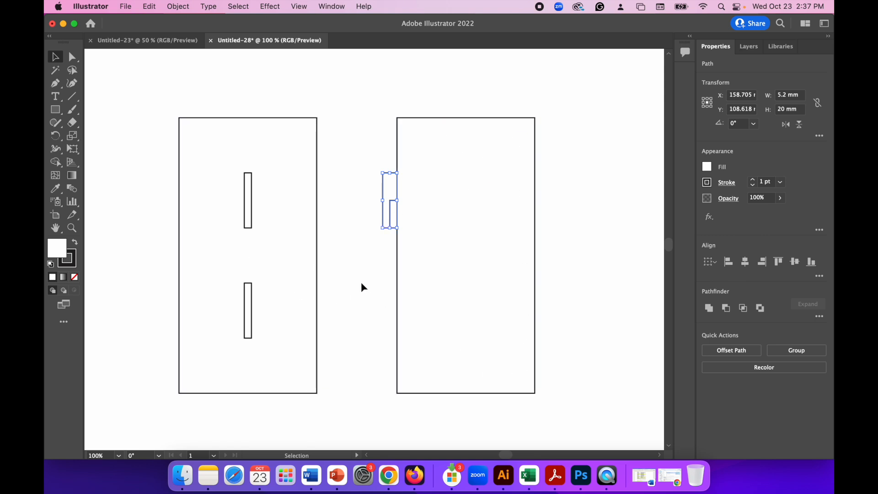
{"action": "left_click", "coordinate": [151, 7]}
{"action": "left_click", "coordinate": [161, 64]}
{"action": "left_click", "coordinate": [149, 7]}
{"action": "left_click", "coordinate": [168, 78]}
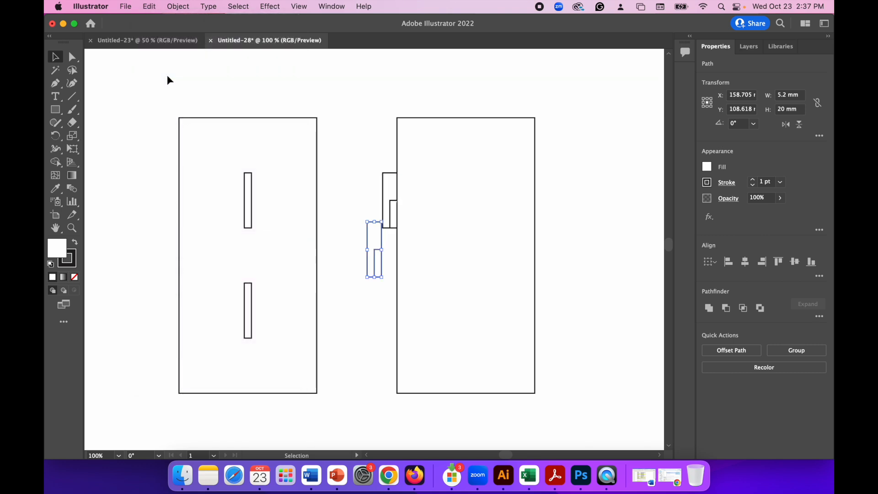
{"action": "left_click_drag", "start_coordinate": [370, 235], "coordinate": [343, 304]}
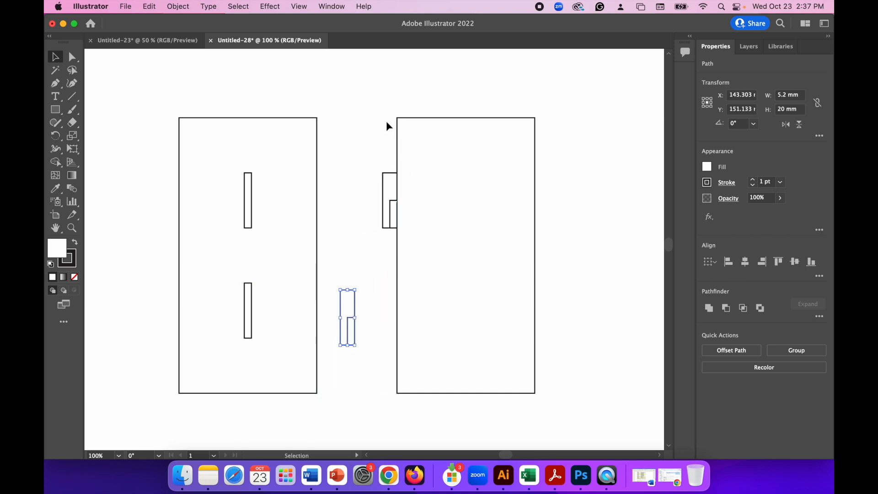
Step: Shift the original tab and notch 10 mm down, using the upper slot as reference, and return it to the right panel's left edge
{"action": "left_click_drag", "start_coordinate": [371, 162], "coordinate": [398, 248]}
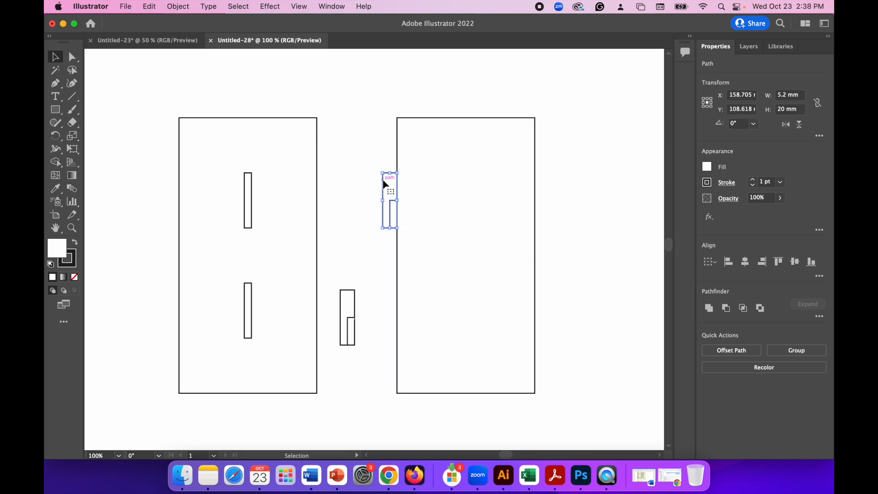
{"action": "left_click_drag", "start_coordinate": [385, 184], "coordinate": [254, 211]}
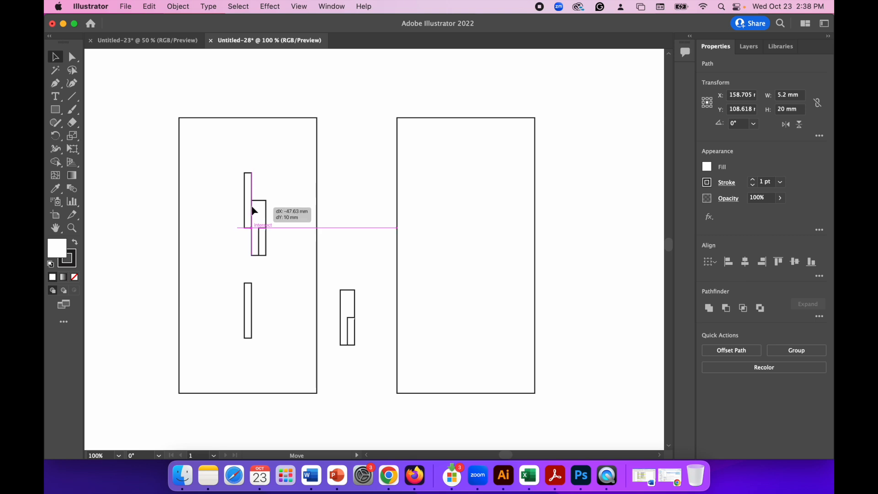
{"action": "left_click_drag", "start_coordinate": [255, 212], "coordinate": [383, 208]}
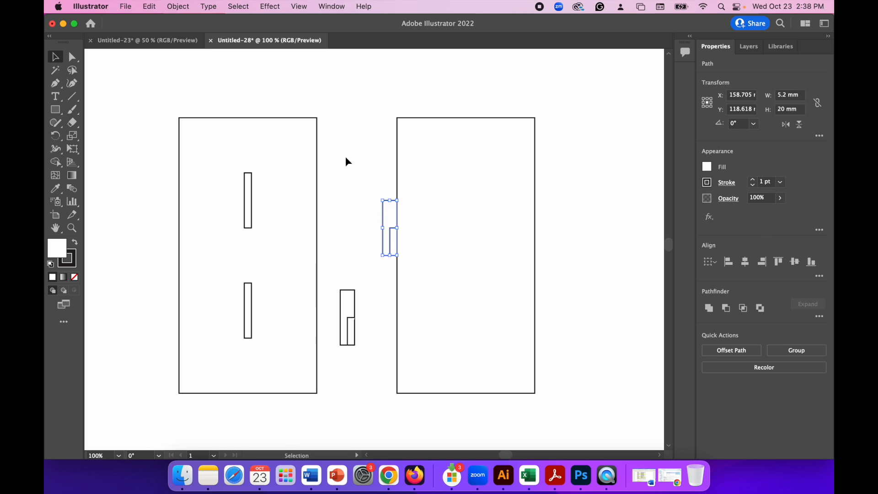
Step: Place the duplicate tab against the right panel's left edge, with its upper edge level with the middle of the lower slot
{"action": "left_click_drag", "start_coordinate": [329, 266], "coordinate": [369, 383]}
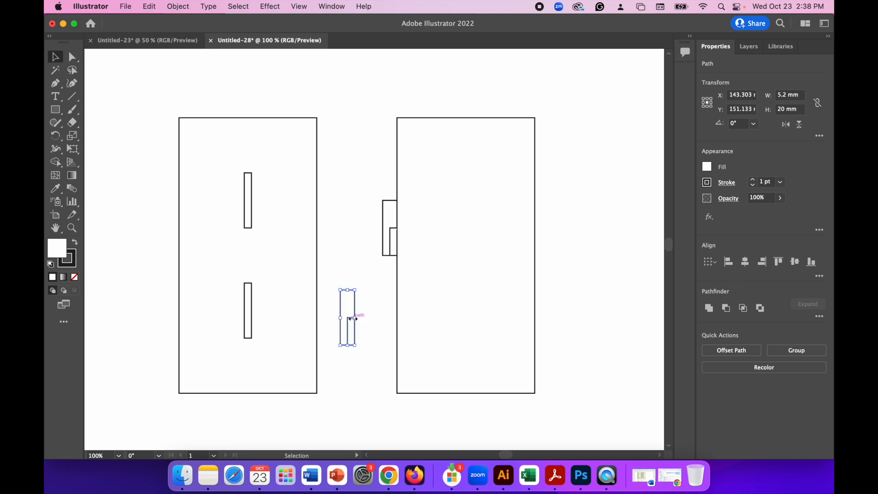
{"action": "left_click_drag", "start_coordinate": [341, 304], "coordinate": [382, 320]}
{"action": "left_click_drag", "start_coordinate": [370, 179], "coordinate": [396, 269]}
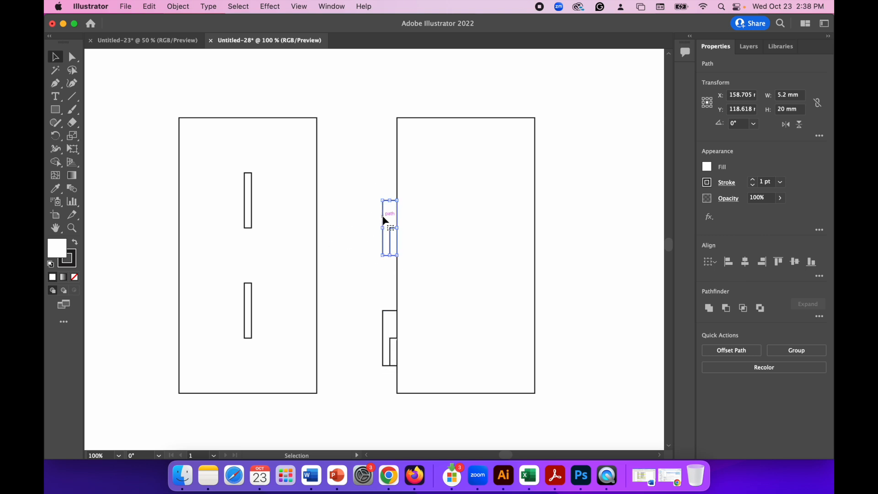
{"action": "mouse_move", "coordinate": [385, 221]}
{"action": "left_mouse_down"}
{"action": "mouse_move", "coordinate": [325, 196]}
{"action": "mouse_move", "coordinate": [268, 190]}
{"action": "mouse_move", "coordinate": [254, 220]}
{"action": "mouse_move", "coordinate": [385, 220]}
{"action": "mouse_move", "coordinate": [379, 217]}
{"action": "left_mouse_up"}
{"action": "mouse_move", "coordinate": [382, 207]}
{"action": "left_mouse_down"}
{"action": "mouse_move", "coordinate": [393, 215]}
{"action": "mouse_move", "coordinate": [381, 207]}
{"action": "mouse_move", "coordinate": [385, 222]}
{"action": "left_mouse_up"}
{"action": "left_click", "coordinate": [612, 198]}
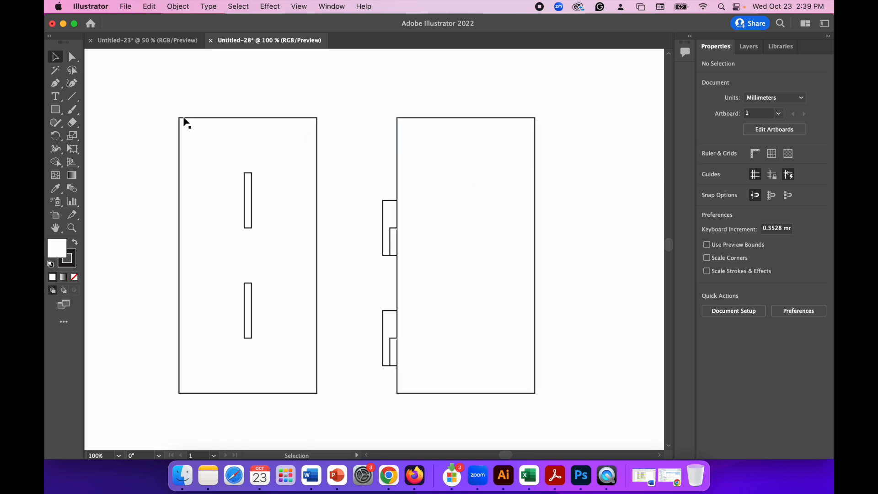
Step: Merge the right panel with both tabs using Shape Builder, leaving the notch areas out of the merged shape
{"action": "left_click_drag", "start_coordinate": [366, 120], "coordinate": [587, 423]}
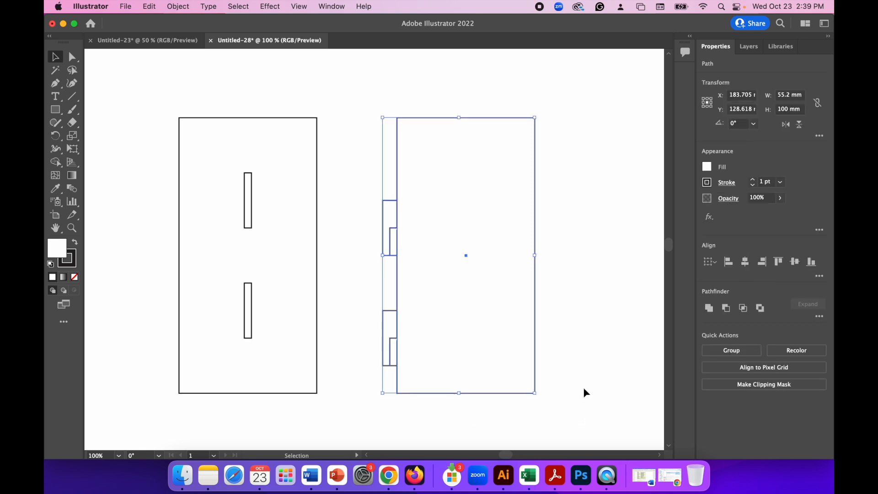
{"action": "left_click", "coordinate": [56, 164]}
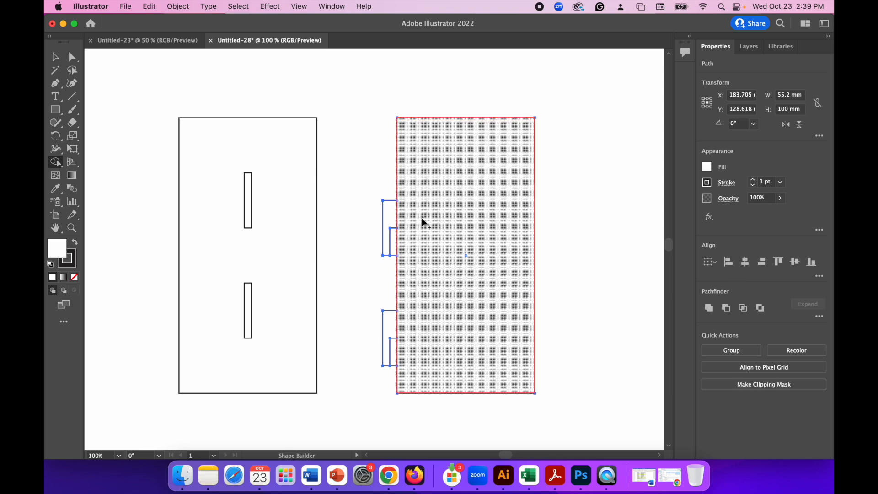
{"action": "left_click_drag", "start_coordinate": [425, 217], "coordinate": [391, 214]}
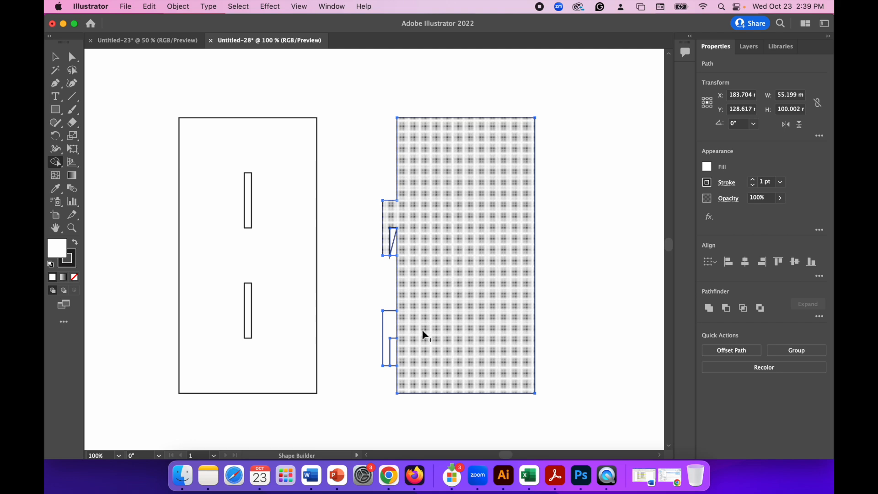
{"action": "left_click_drag", "start_coordinate": [422, 331], "coordinate": [388, 326]}
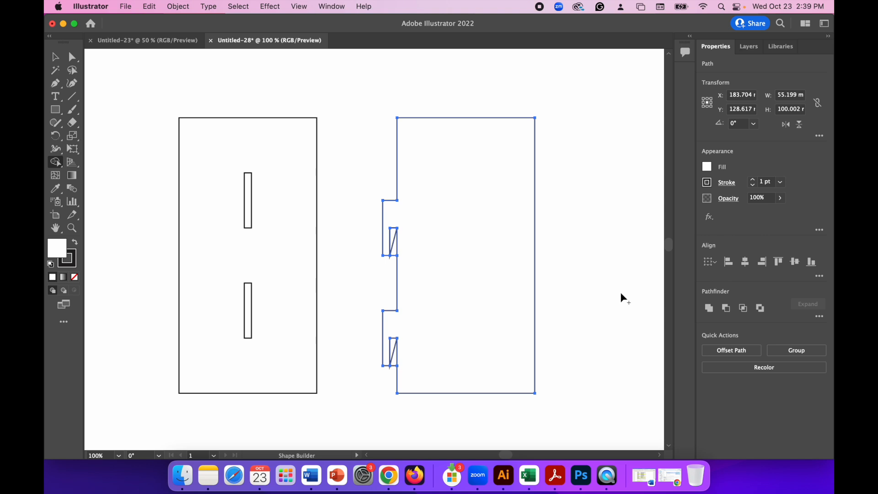
{"action": "left_click", "coordinate": [56, 59]}
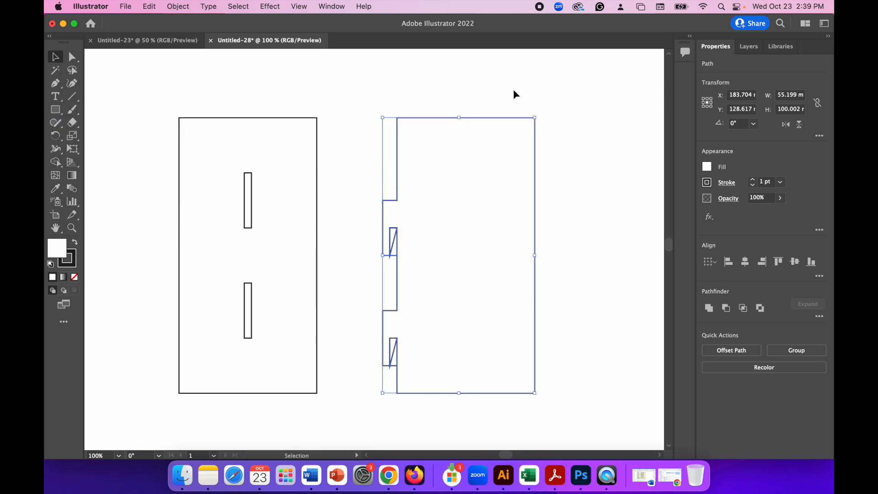
{"action": "left_click", "coordinate": [626, 89]}
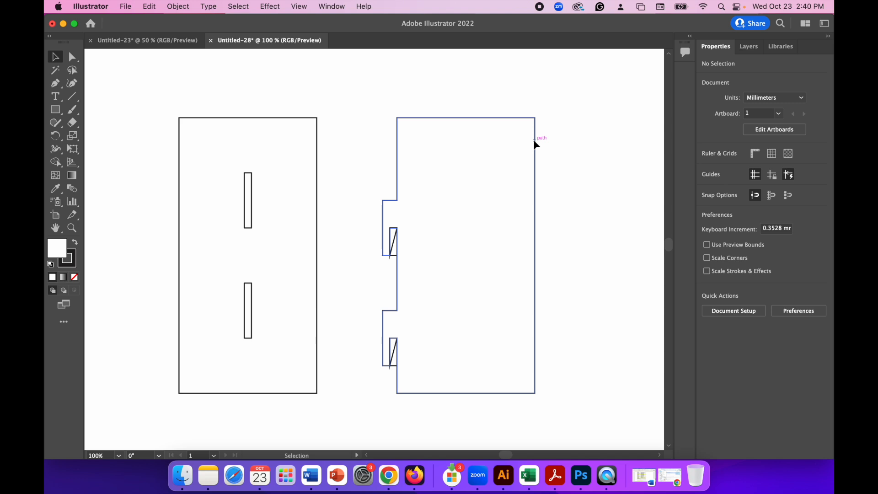
Step: Move the merged hook panel away to the right and delete the two leftover notch pieces
{"action": "left_click_drag", "start_coordinate": [535, 142], "coordinate": [627, 159]}
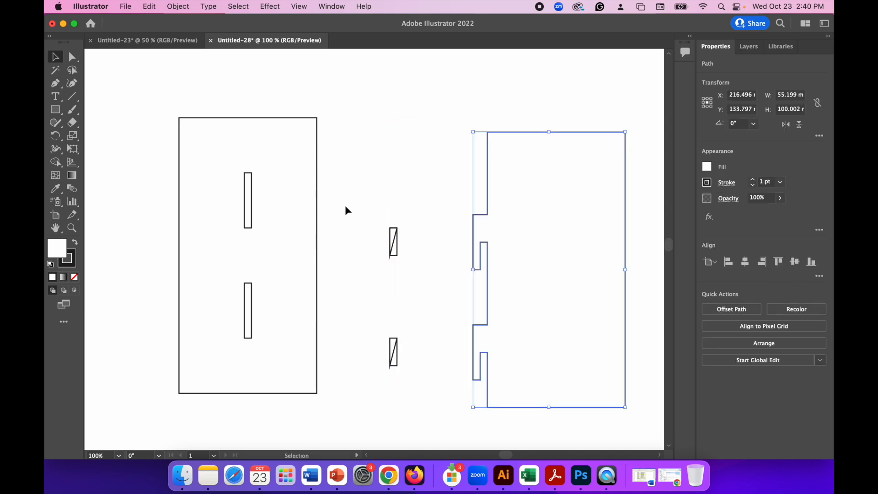
{"action": "left_click_drag", "start_coordinate": [355, 201], "coordinate": [443, 398]}
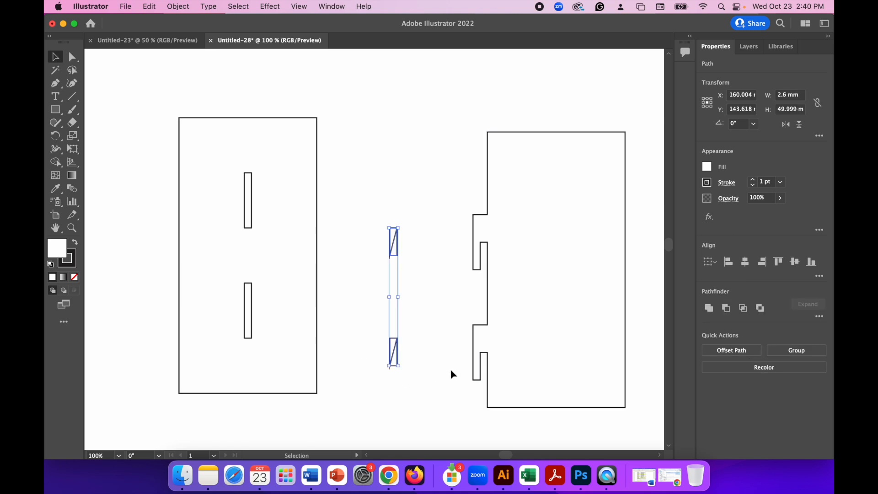
{"action": "key", "text": "Delete"}
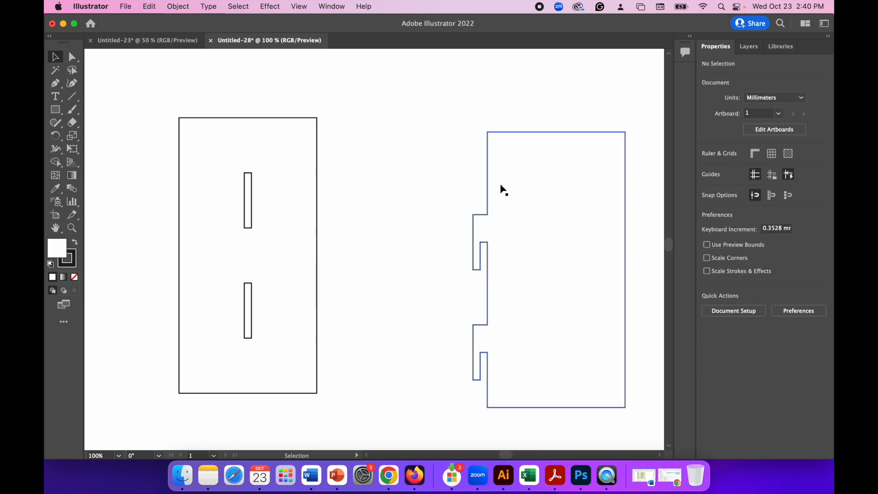
Step: Test the hook tabs over the slots, slide the hook panel down 10 mm until the panels align, and place it right of the slotted panel
{"action": "left_click_drag", "start_coordinate": [488, 174], "coordinate": [268, 135]}
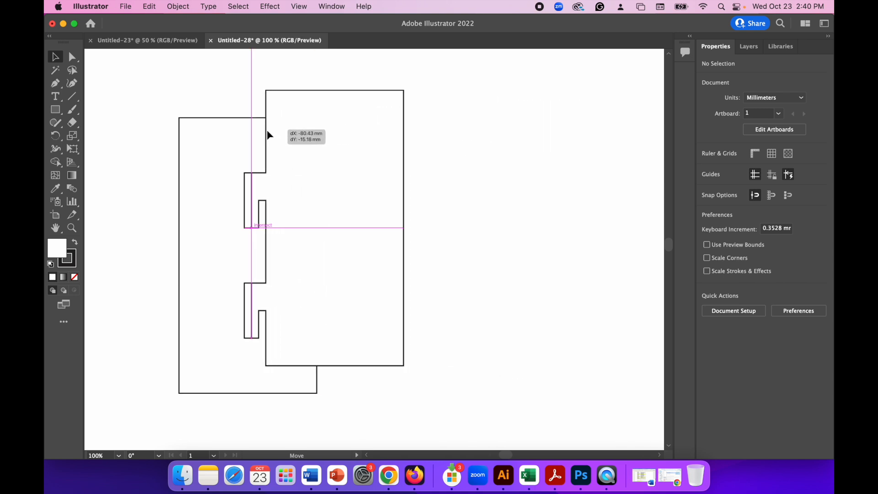
{"action": "left_click_drag", "start_coordinate": [268, 133], "coordinate": [268, 158]}
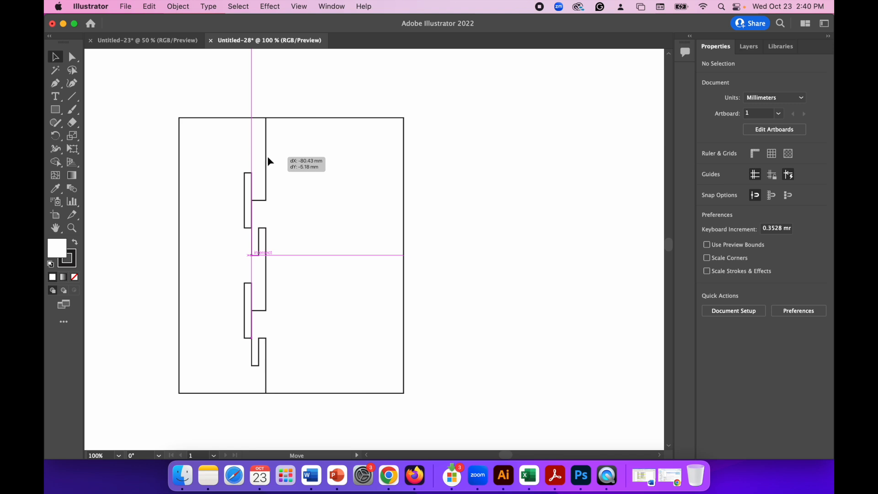
{"action": "left_click_drag", "start_coordinate": [268, 157], "coordinate": [351, 163]}
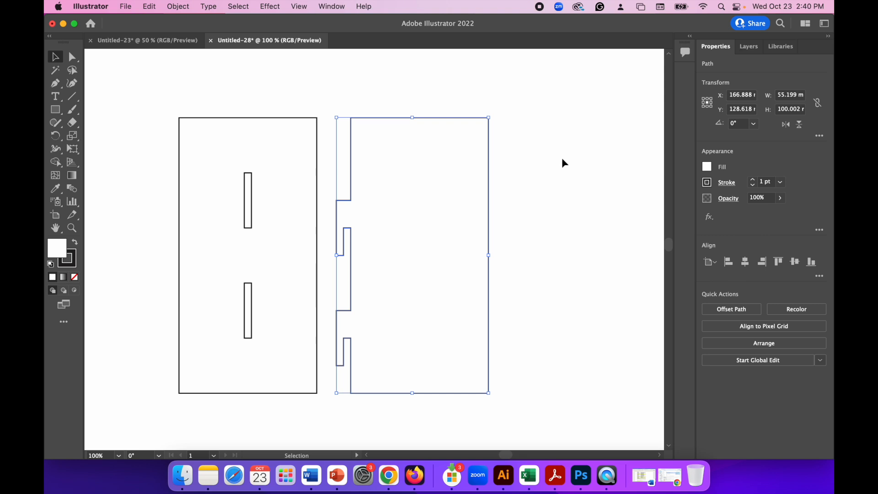
Step: Duplicate both the slotted and the hook panel and place the copied pair directly below the originals
{"action": "key", "text": "a"}
{"action": "key", "text": "super+minus"}
{"action": "key", "text": "v"}
{"action": "scroll", "coordinate": [561, 160], "scroll_direction": "down", "scroll_amount": 2}
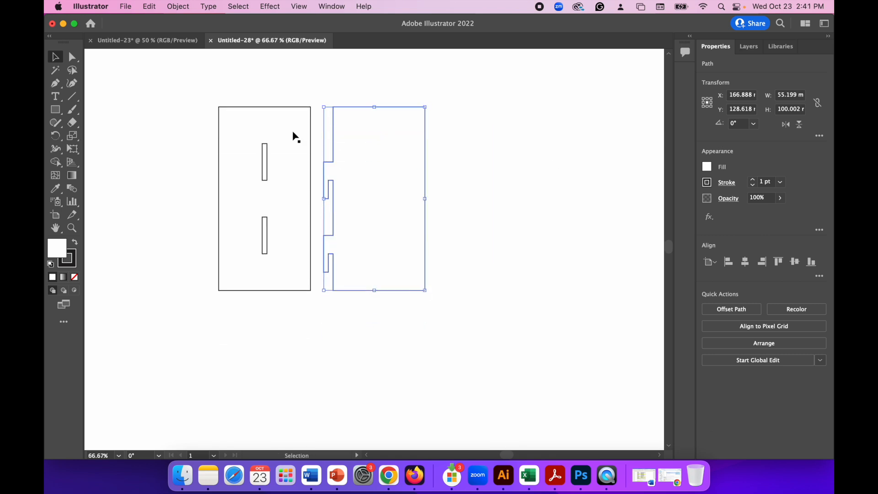
{"action": "left_click", "coordinate": [190, 86]}
{"action": "left_click_drag", "start_coordinate": [217, 110], "coordinate": [474, 338]}
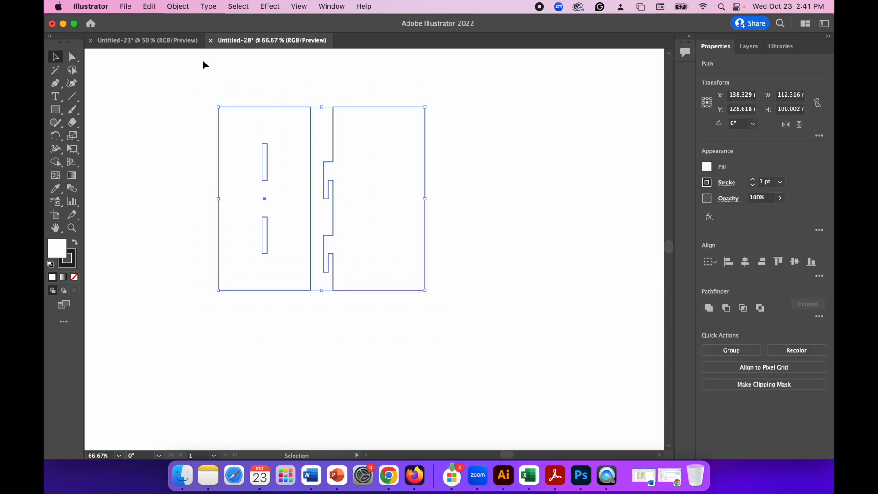
{"action": "left_click", "coordinate": [149, 6]}
{"action": "left_click", "coordinate": [152, 65]}
{"action": "left_click", "coordinate": [150, 6]}
{"action": "left_click", "coordinate": [161, 77]}
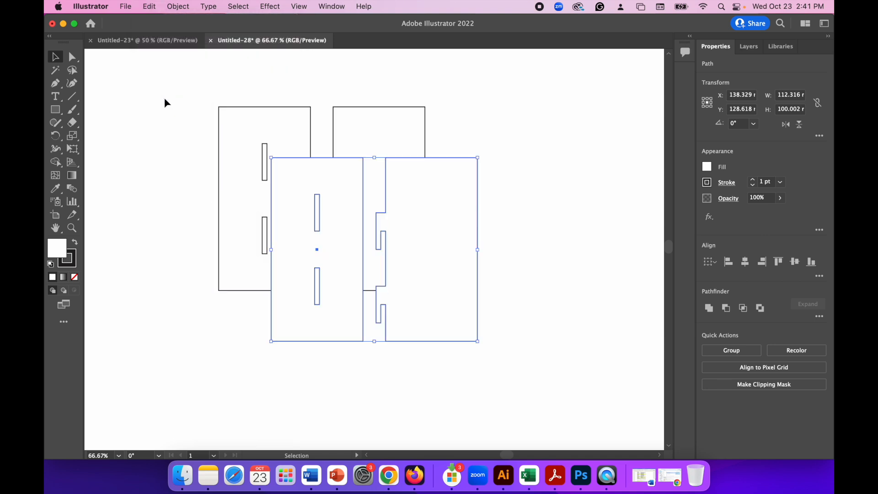
{"action": "left_click_drag", "start_coordinate": [455, 163], "coordinate": [397, 304]}
{"action": "scroll", "coordinate": [448, 246], "scroll_direction": "down", "scroll_amount": 5}
{"action": "scroll", "coordinate": [449, 250], "scroll_direction": "down", "scroll_amount": 1}
{"action": "left_click", "coordinate": [497, 222]}
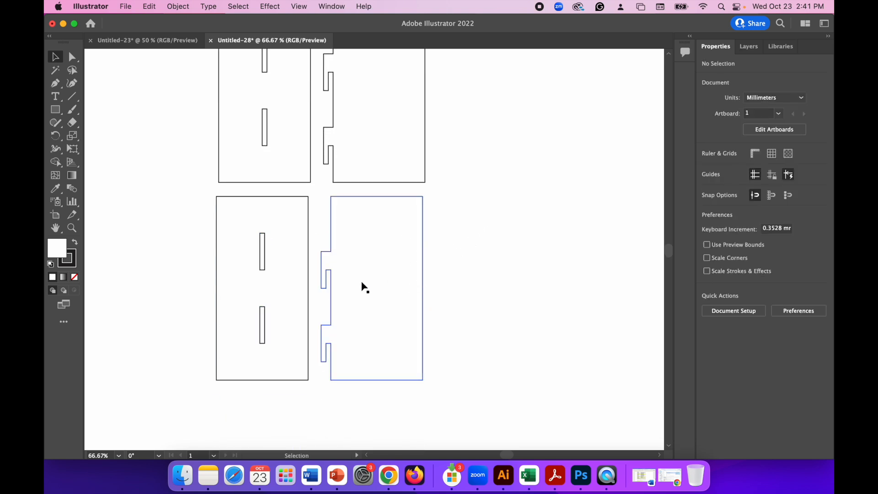
Step: Draw an outward-bulging curve about 4.3 mm deep and 20 mm tall along the outer edge of the lower hook panel's upper tab
{"action": "key", "text": "super+equal"}
{"action": "key", "text": "super+equal"}
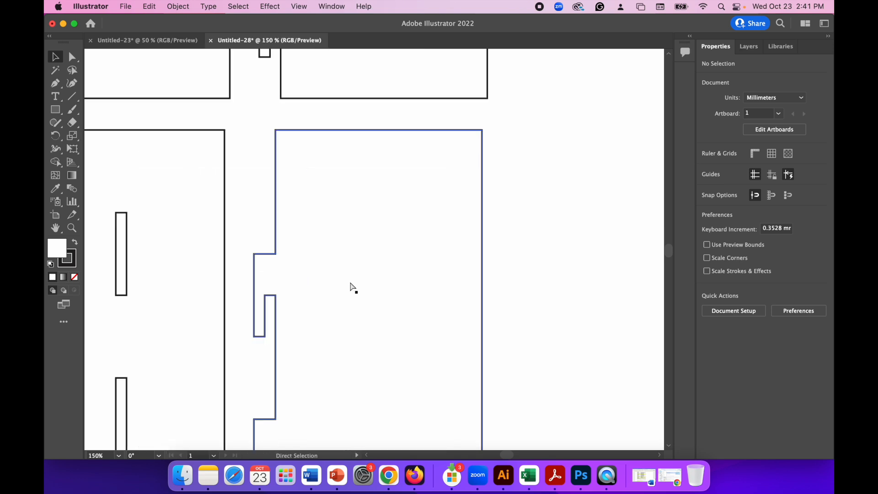
{"action": "scroll", "coordinate": [502, 453], "scroll_direction": "left", "scroll_amount": 5}
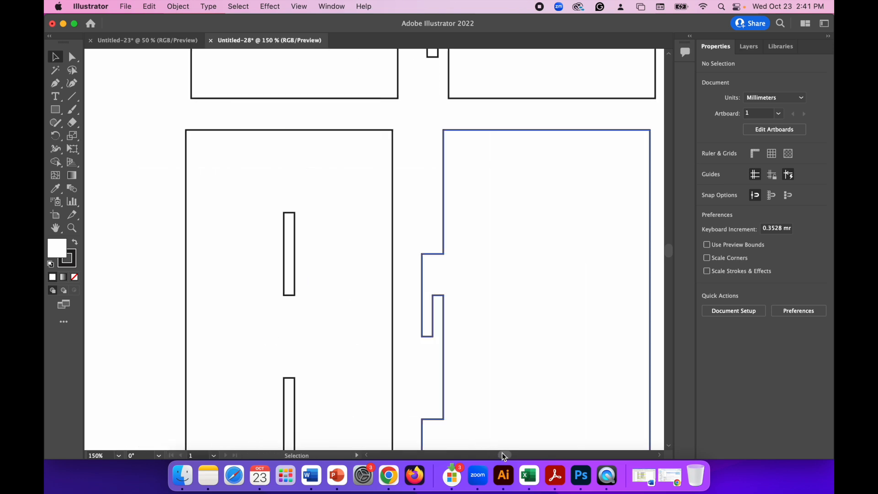
{"action": "scroll", "coordinate": [493, 377], "scroll_direction": "down", "scroll_amount": 5}
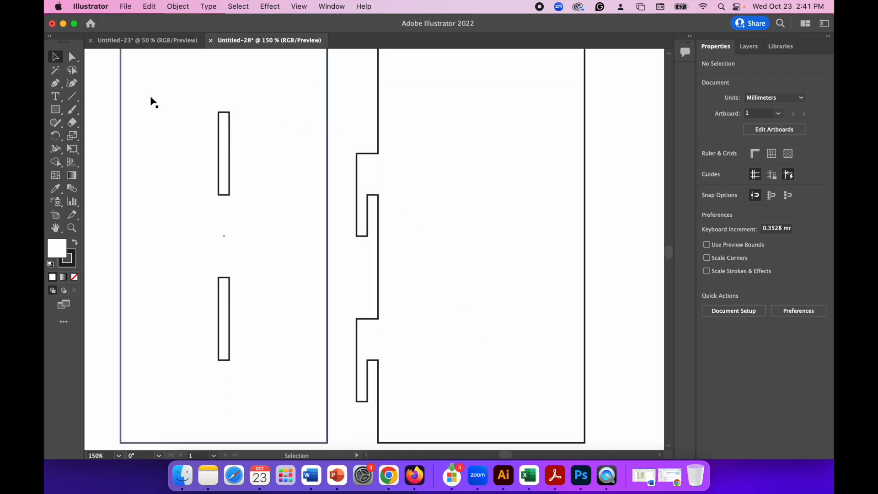
{"action": "left_click", "coordinate": [56, 84]}
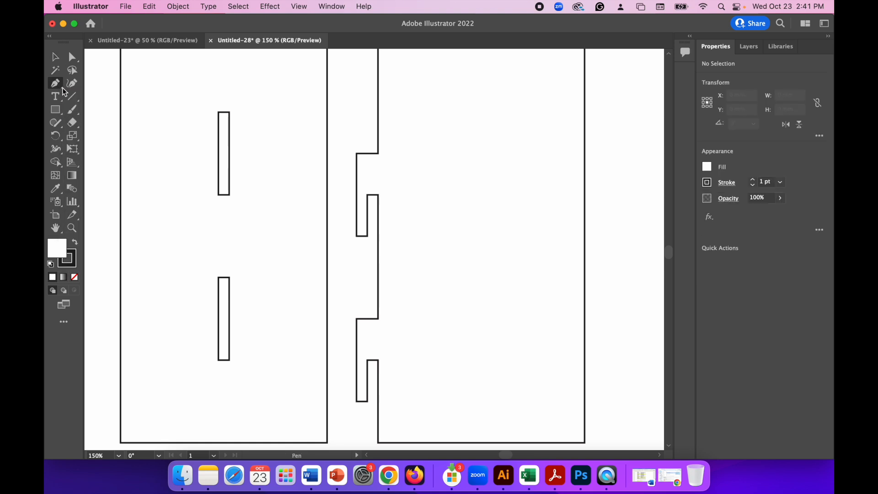
{"action": "left_click", "coordinate": [358, 154]}
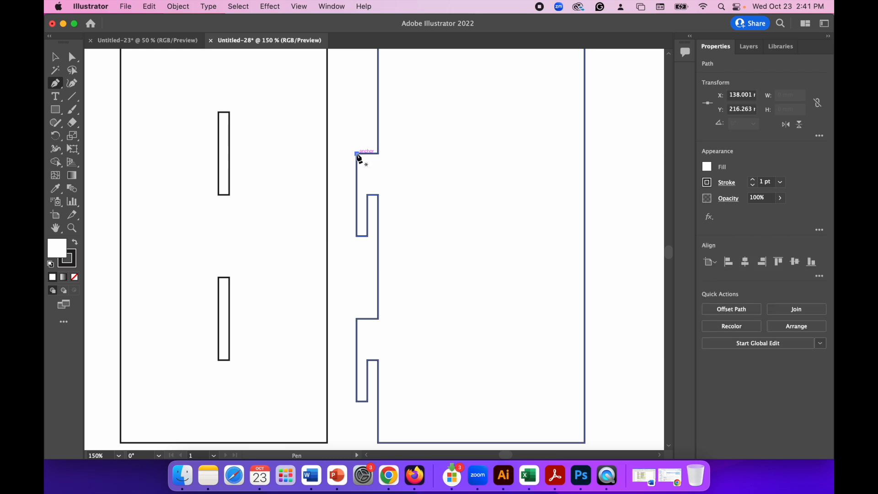
{"action": "left_click", "coordinate": [357, 237]}
{"action": "left_click_drag", "start_coordinate": [357, 238], "coordinate": [397, 275]}
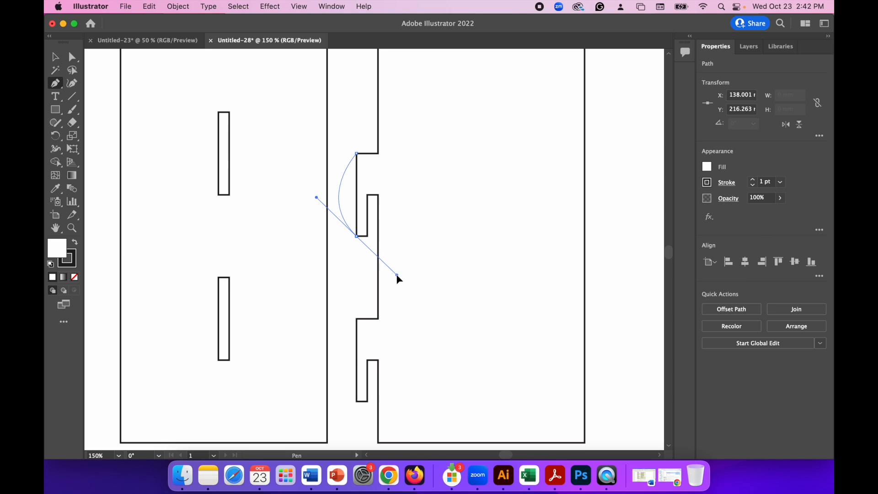
{"action": "left_click_drag", "start_coordinate": [397, 275], "coordinate": [397, 276]}
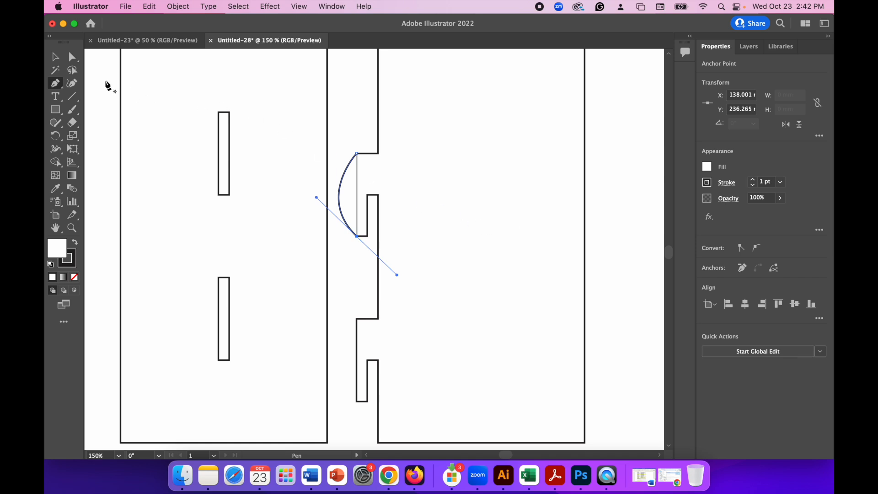
Step: Duplicate the curve and place the copy on the outer edge of the same panel's lower tab
{"action": "left_click", "coordinate": [55, 58]}
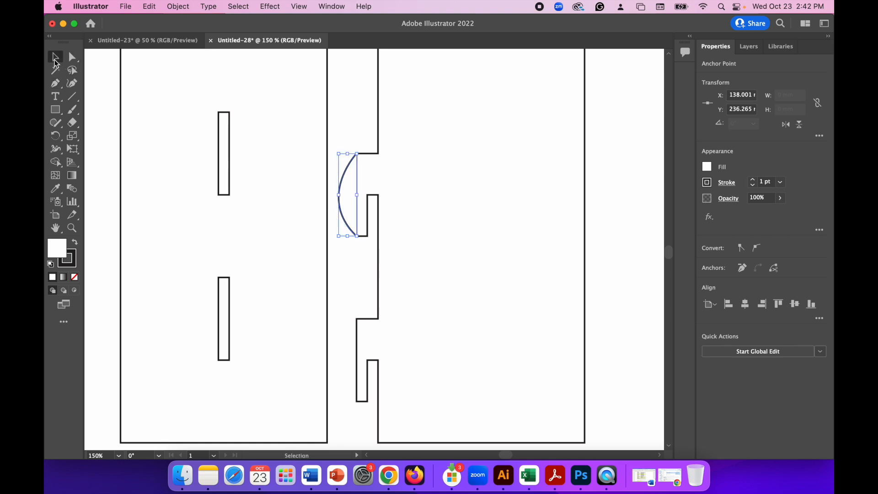
{"action": "left_click", "coordinate": [357, 111]}
{"action": "left_click", "coordinate": [345, 182]}
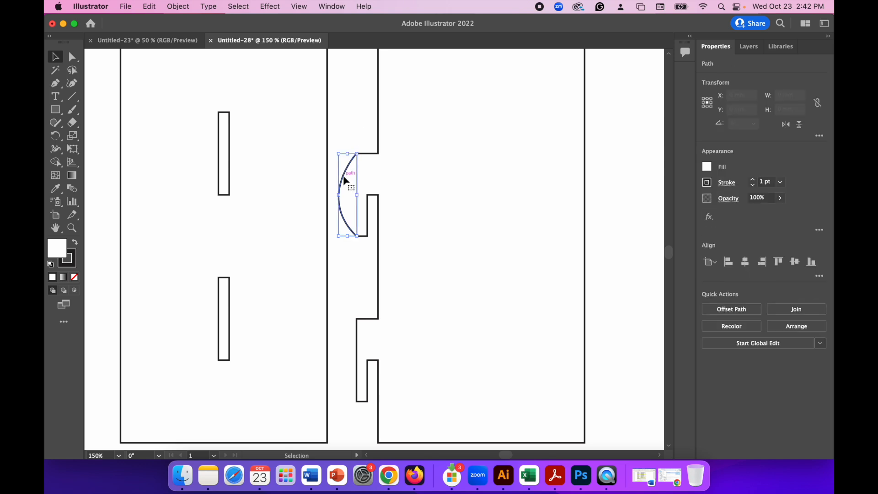
{"action": "left_click", "coordinate": [152, 7]}
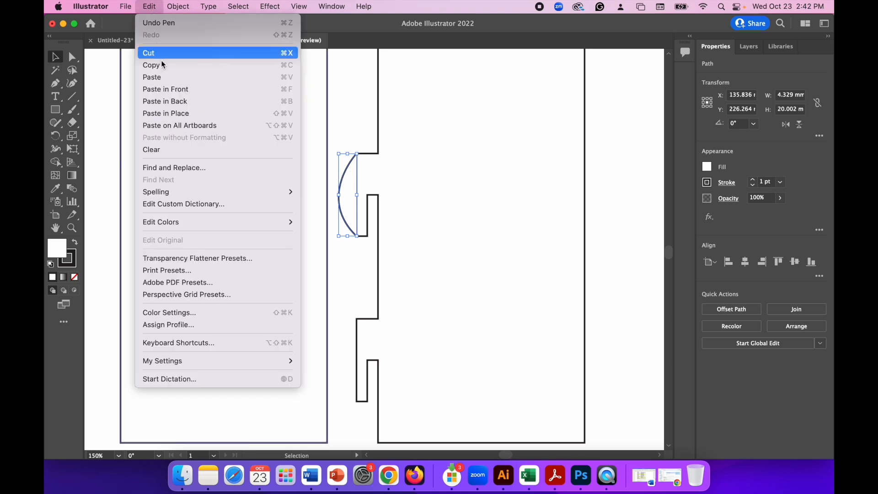
{"action": "left_click", "coordinate": [157, 64]}
{"action": "left_click", "coordinate": [154, 10]}
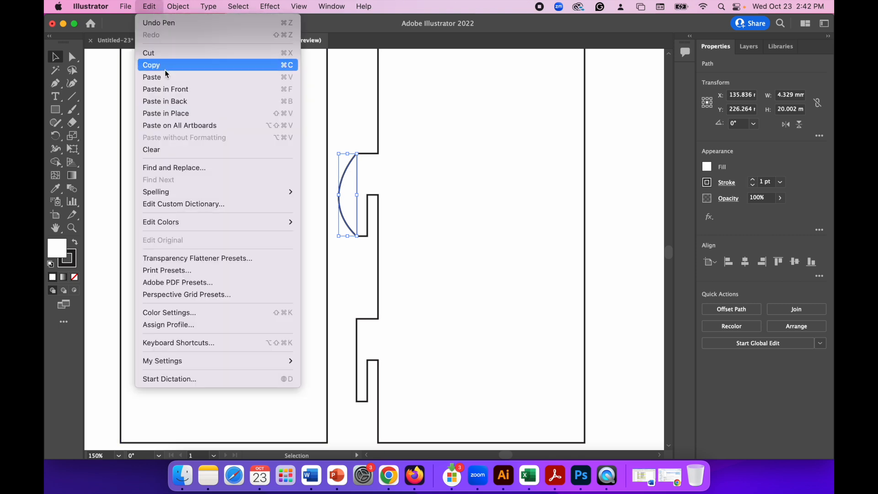
{"action": "left_click", "coordinate": [165, 78]}
{"action": "left_click_drag", "start_coordinate": [367, 257], "coordinate": [344, 387]}
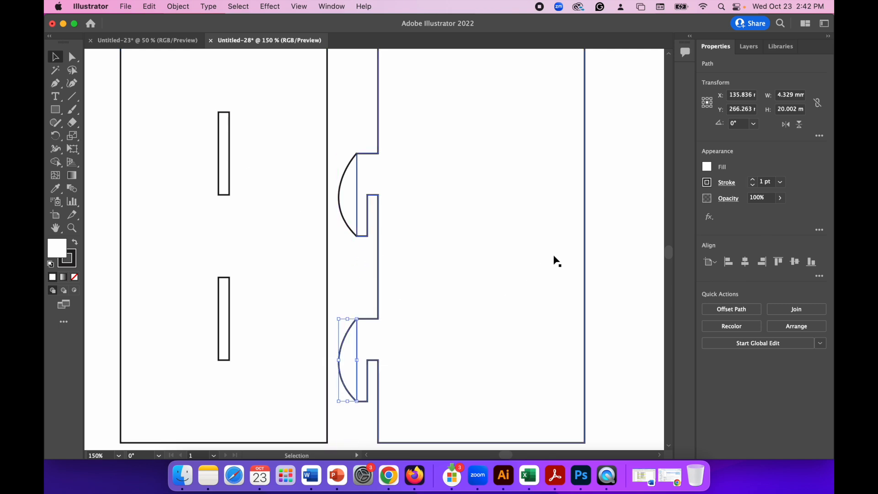
Step: Merge the lower hook panel with both curved tab pieces using Shape Builder
{"action": "key", "text": "a"}
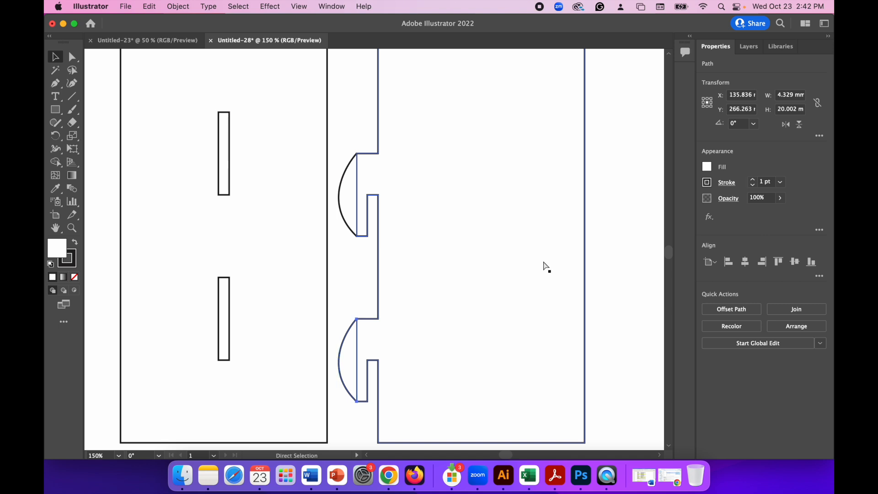
{"action": "key", "text": "super+minus"}
{"action": "key", "text": "v"}
{"action": "scroll", "coordinate": [470, 248], "scroll_direction": "up", "scroll_amount": 5}
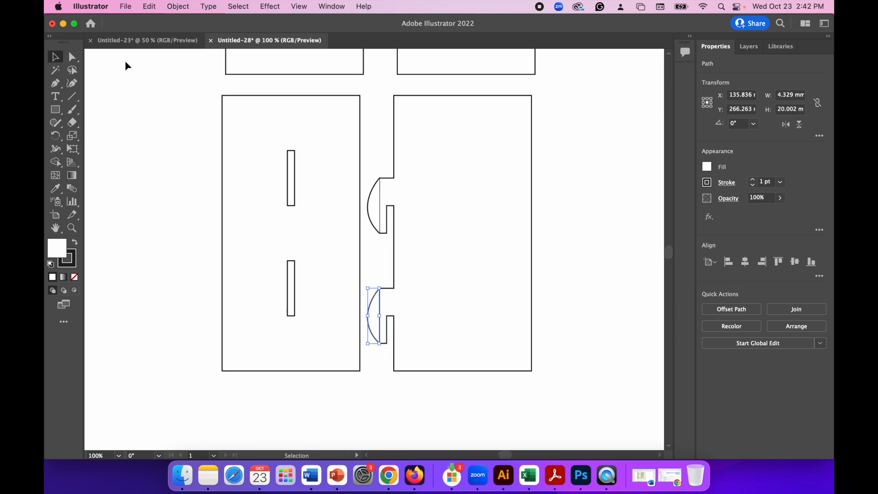
{"action": "left_click_drag", "start_coordinate": [552, 390], "coordinate": [366, 93]}
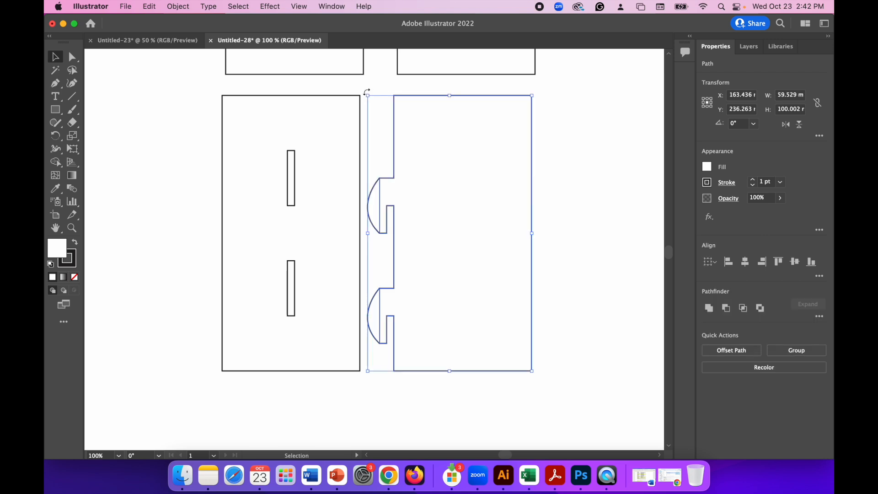
{"action": "left_click", "coordinate": [63, 161]}
{"action": "mouse_move", "coordinate": [420, 196]}
{"action": "left_mouse_down"}
{"action": "mouse_move", "coordinate": [394, 194]}
{"action": "mouse_move", "coordinate": [373, 209]}
{"action": "left_mouse_up"}
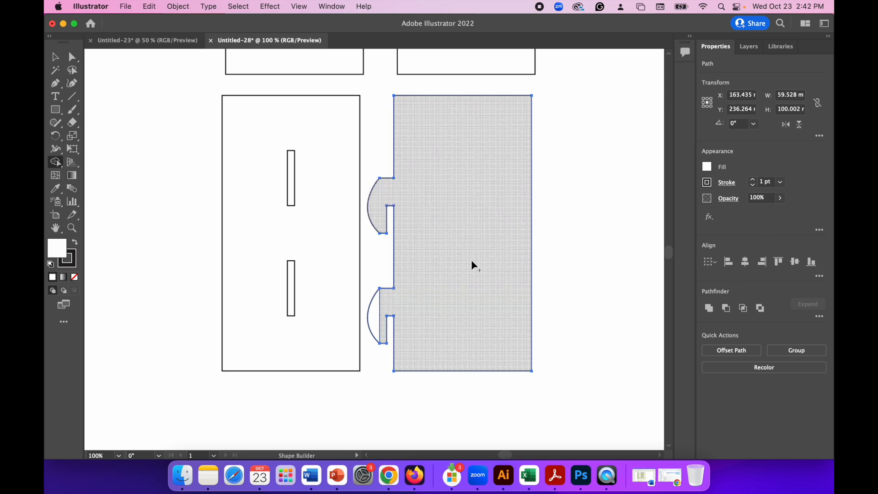
{"action": "mouse_move", "coordinate": [408, 310]}
{"action": "left_mouse_down"}
{"action": "mouse_move", "coordinate": [386, 308]}
{"action": "mouse_move", "coordinate": [375, 322]}
{"action": "left_mouse_up"}
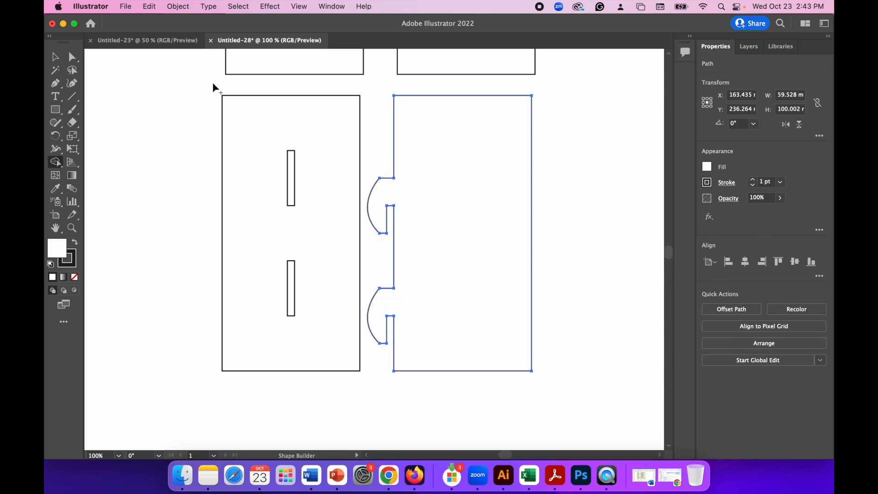
{"action": "left_click", "coordinate": [55, 59]}
Step: Select all four panels and remove their fill
{"action": "scroll", "coordinate": [595, 165], "scroll_direction": "up", "scroll_amount": 3}
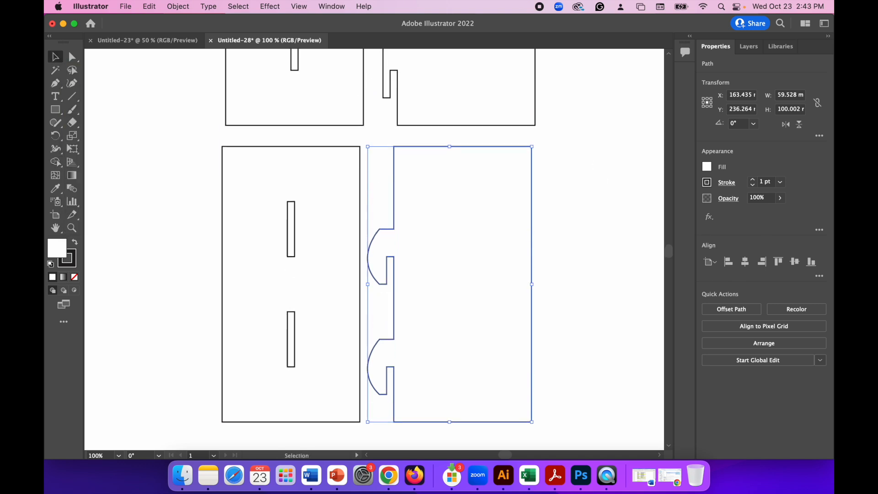
{"action": "key", "text": "super+minus"}
{"action": "scroll", "coordinate": [541, 194], "scroll_direction": "up", "scroll_amount": 4}
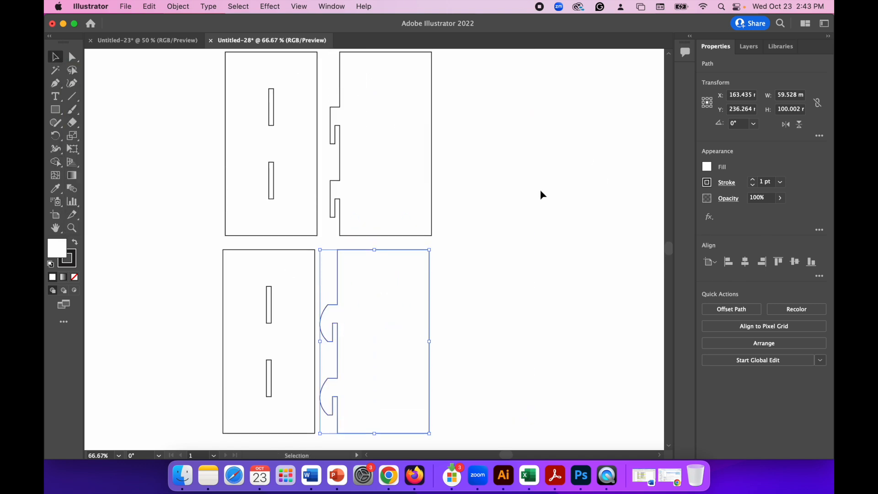
{"action": "scroll", "coordinate": [540, 189], "scroll_direction": "up", "scroll_amount": 2}
{"action": "scroll", "coordinate": [539, 189], "scroll_direction": "down", "scroll_amount": 1}
{"action": "key", "text": "super+minus"}
{"action": "scroll", "coordinate": [523, 180], "scroll_direction": "up", "scroll_amount": 4}
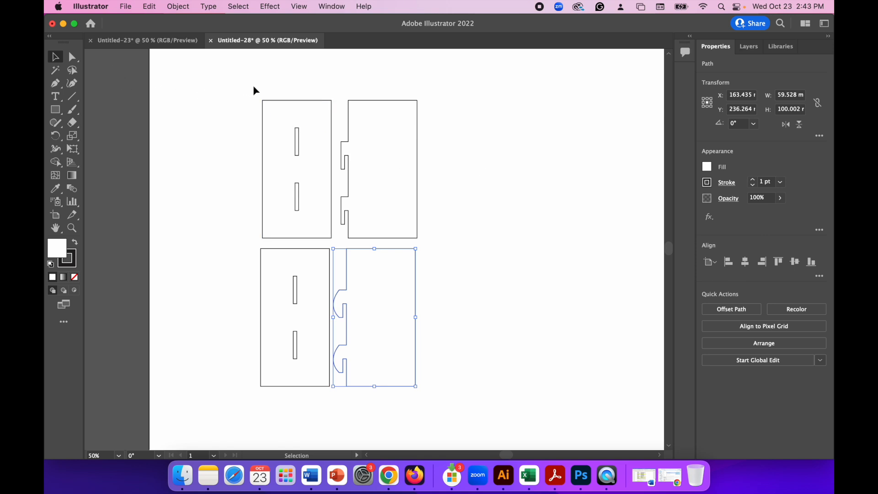
{"action": "left_click_drag", "start_coordinate": [246, 81], "coordinate": [449, 430]}
{"action": "left_click", "coordinate": [708, 168]}
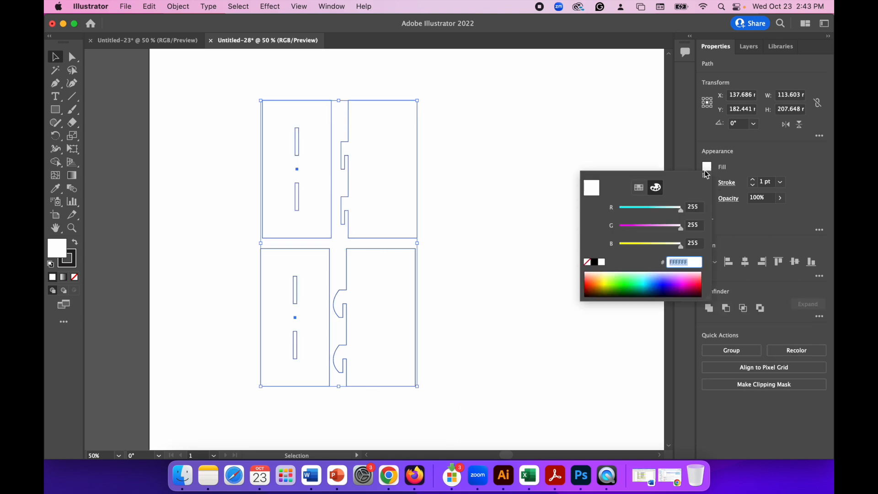
{"action": "left_click", "coordinate": [588, 263]}
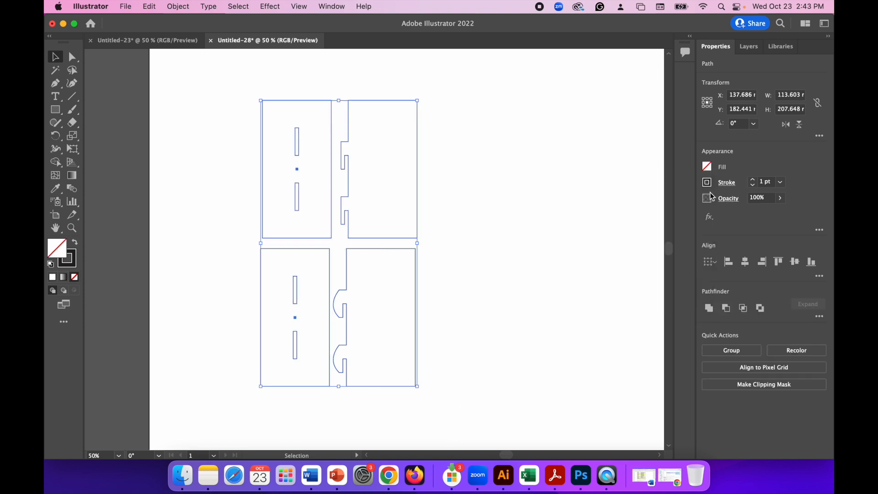
Step: Set the stroke color of all four panels to red and deselect them
{"action": "left_click", "coordinate": [707, 185]}
{"action": "left_click_drag", "start_coordinate": [631, 229], "coordinate": [687, 231]}
{"action": "left_click_drag", "start_coordinate": [628, 244], "coordinate": [617, 265]}
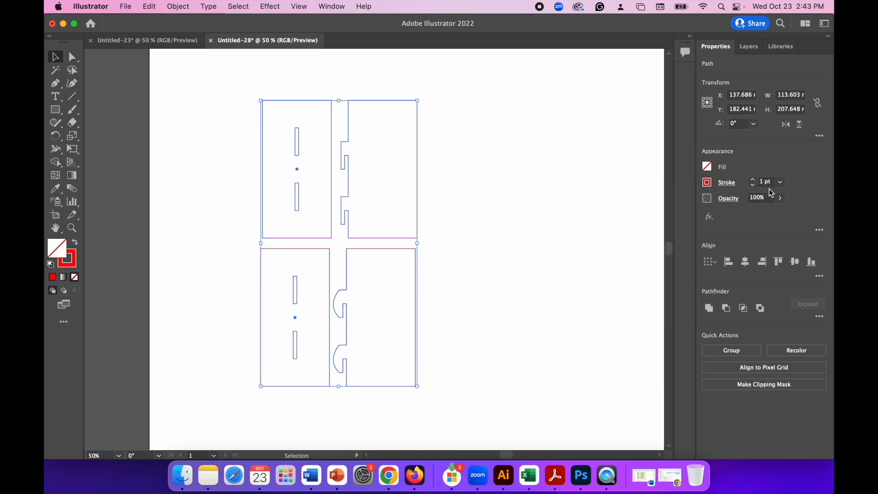
{"action": "left_click", "coordinate": [555, 193]}
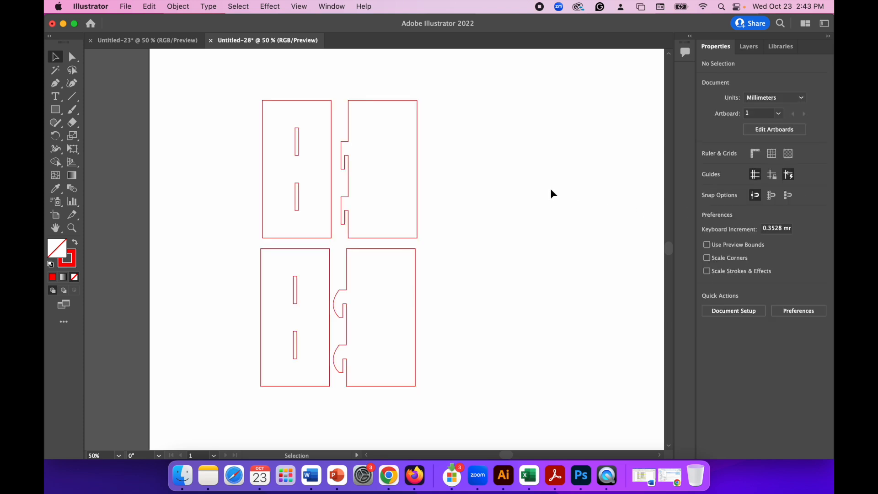
Step: Save the document as an Adobe Illustrator file named "Hook Joints" in the Laser Cutting folder, accepting the default Illustrator options
{"action": "left_click", "coordinate": [126, 6]}
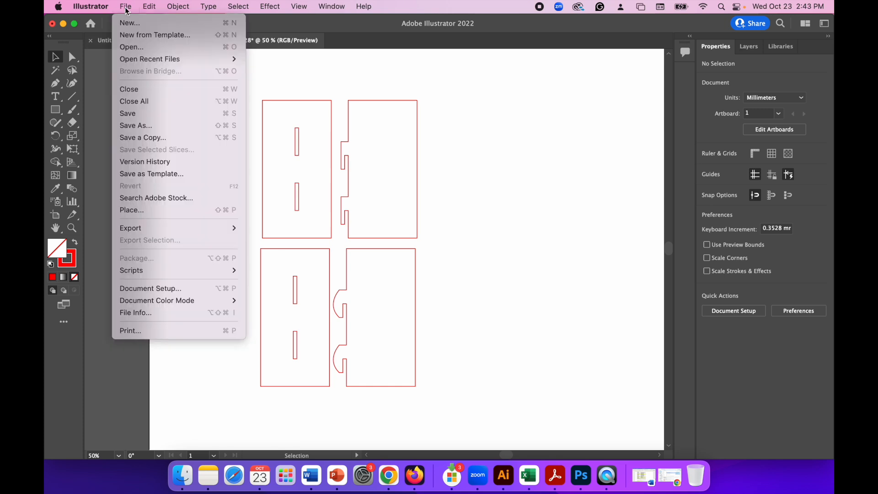
{"action": "left_click", "coordinate": [138, 125]}
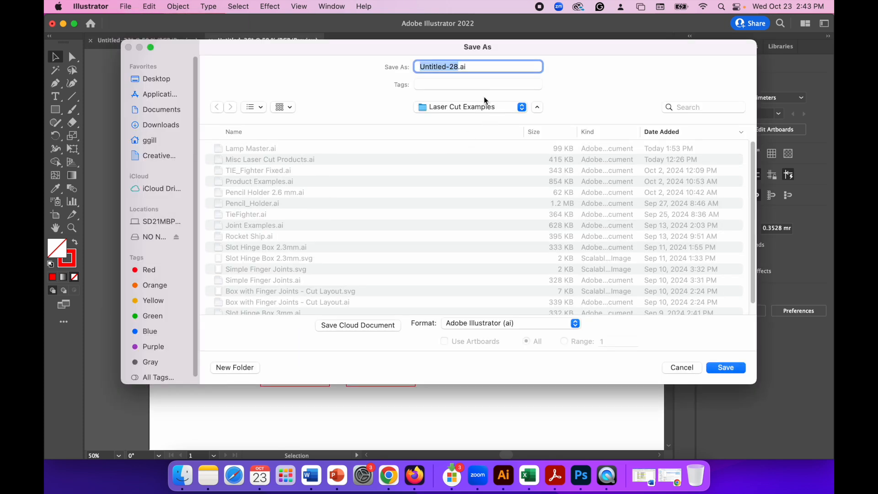
{"action": "left_click", "coordinate": [476, 109]}
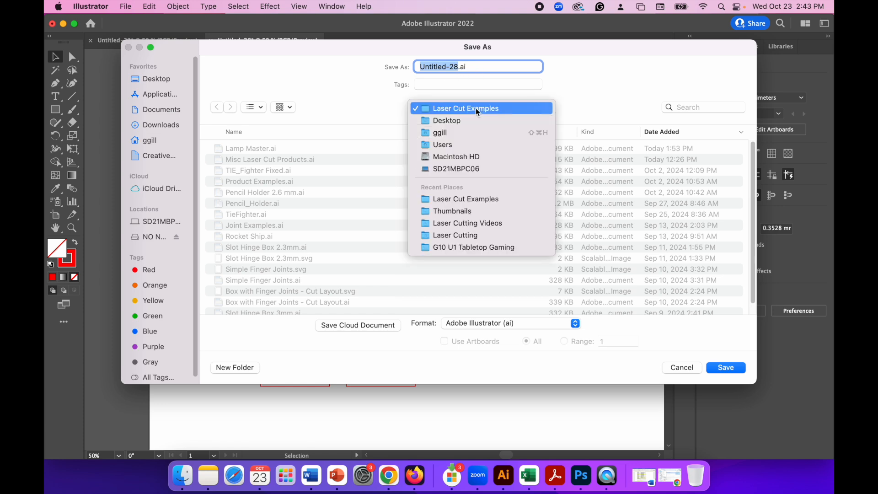
{"action": "left_click", "coordinate": [478, 239]}
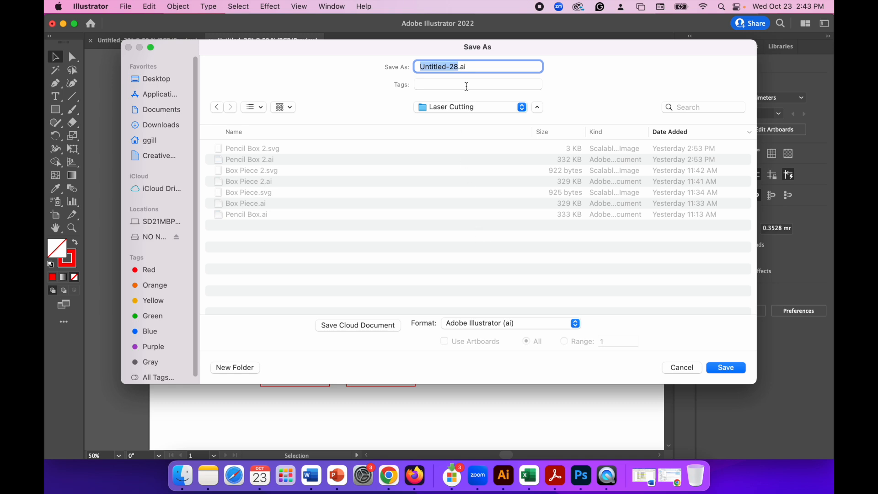
{"action": "type", "text": "Hook Join"}
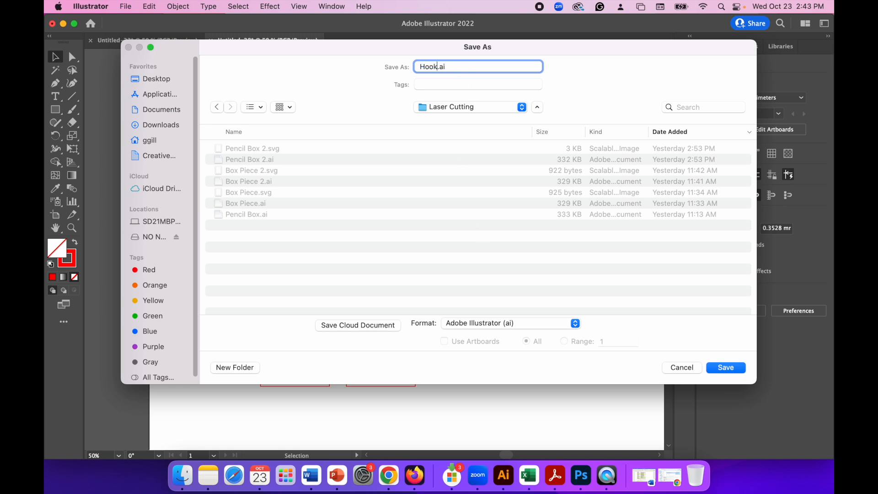
{"action": "type", "text": "ts"}
{"action": "left_click", "coordinate": [738, 369]}
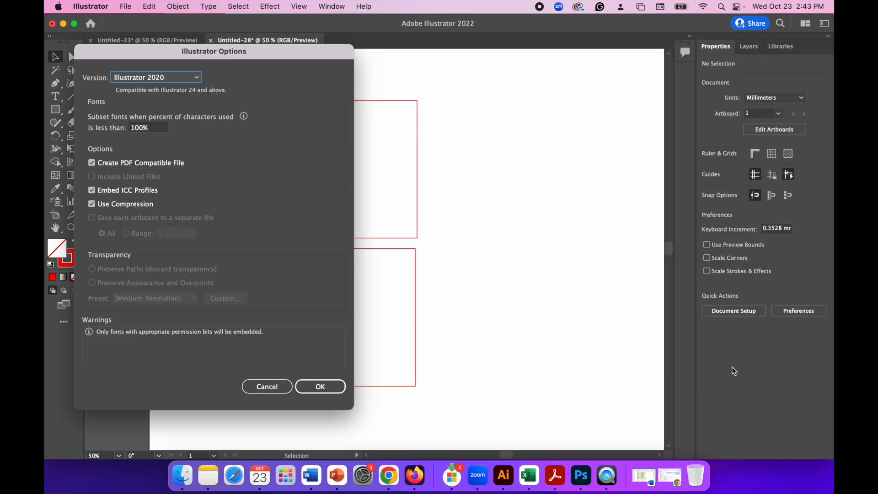
{"action": "left_click", "coordinate": [325, 390]}
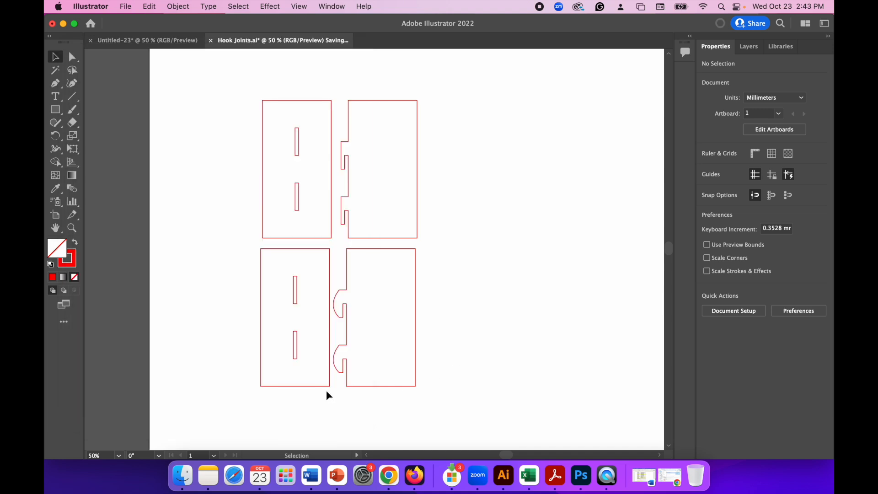
Step: Save the drawing again as "Hook Joints" in SVG format in the Laser Cutting folder, using the default SVG options
{"action": "left_click", "coordinate": [125, 6]}
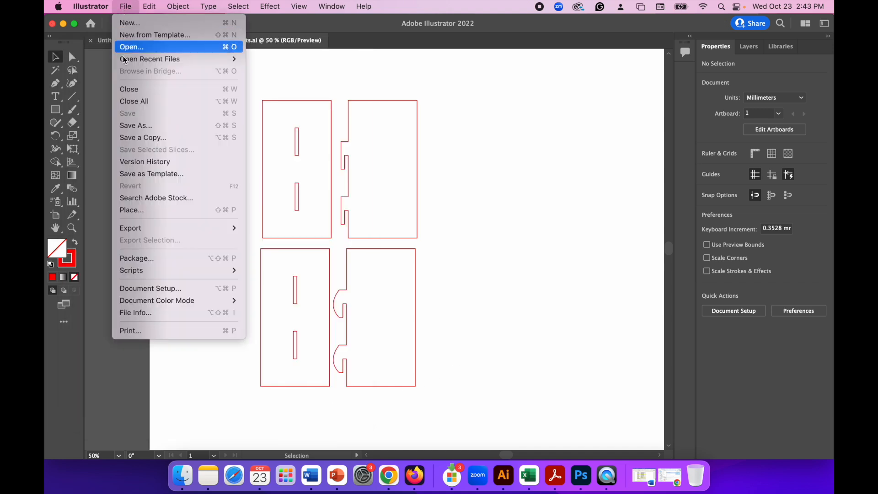
{"action": "left_click", "coordinate": [128, 125]}
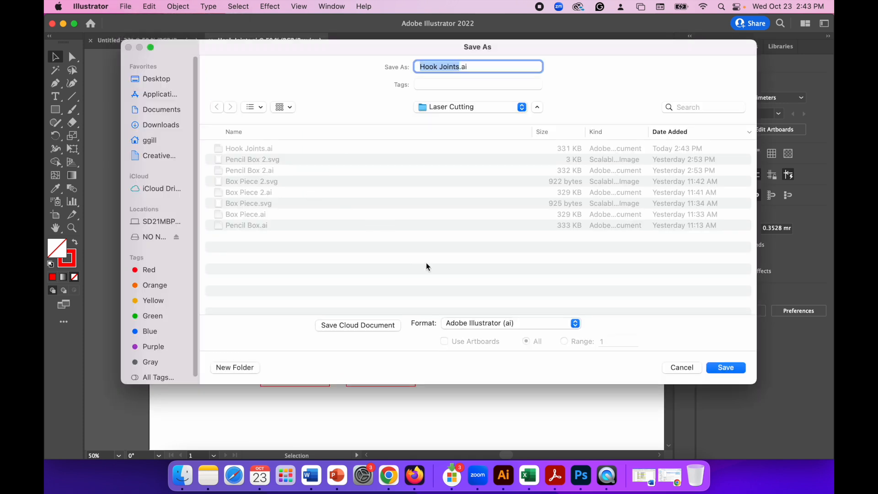
{"action": "left_click", "coordinate": [499, 323]}
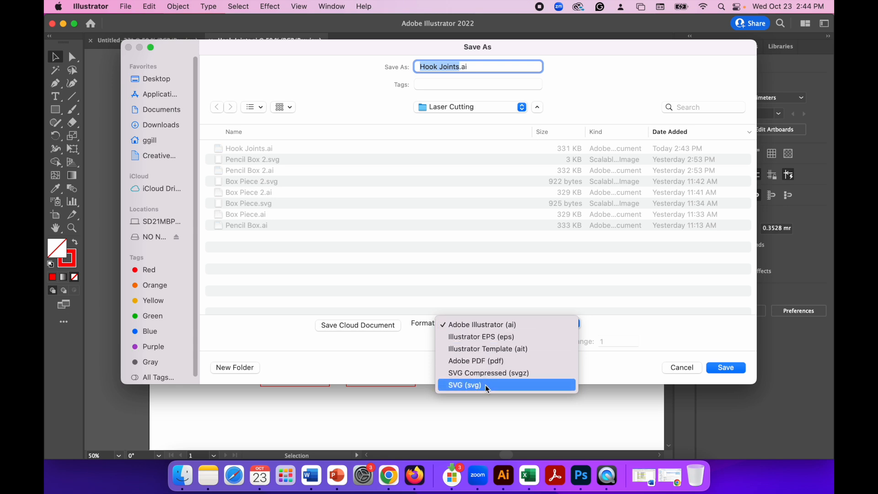
{"action": "left_click", "coordinate": [474, 386]}
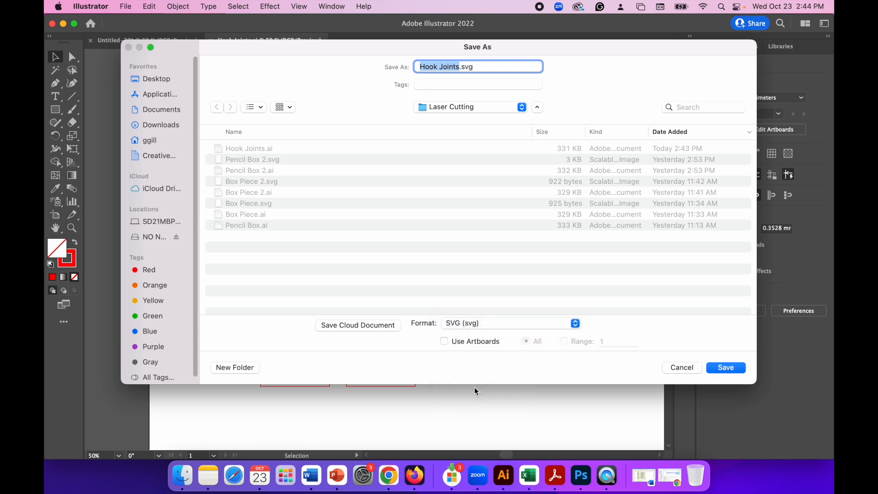
{"action": "left_click", "coordinate": [727, 368]}
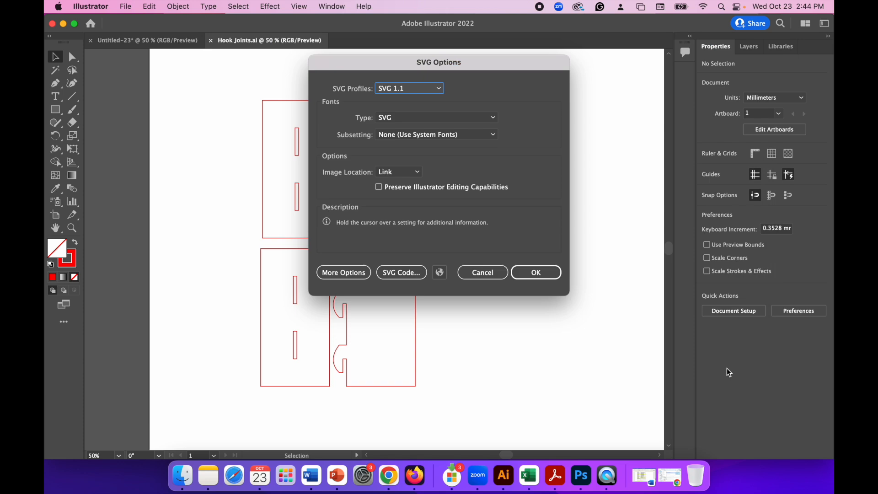
{"action": "left_click", "coordinate": [549, 275]}
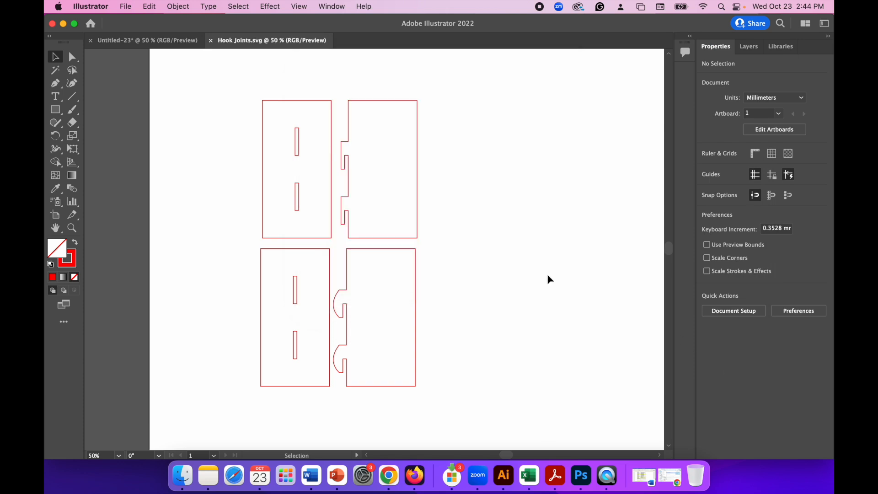